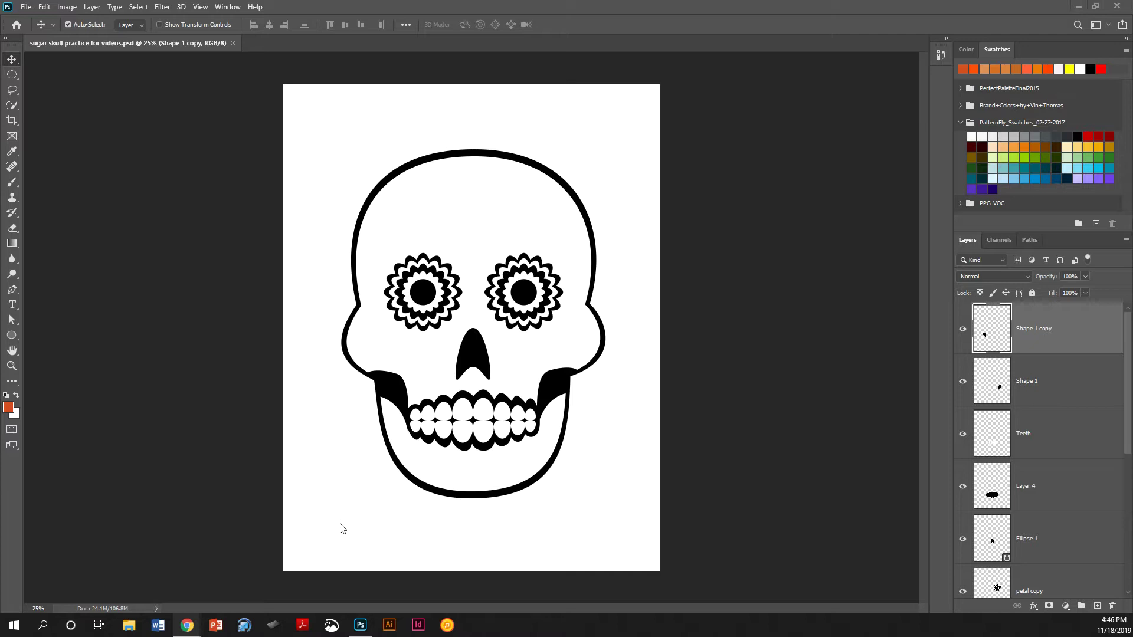
- Reset the colours to default black and white and add a new layer above the skull layers
scroll(340, 524, "up", 10)
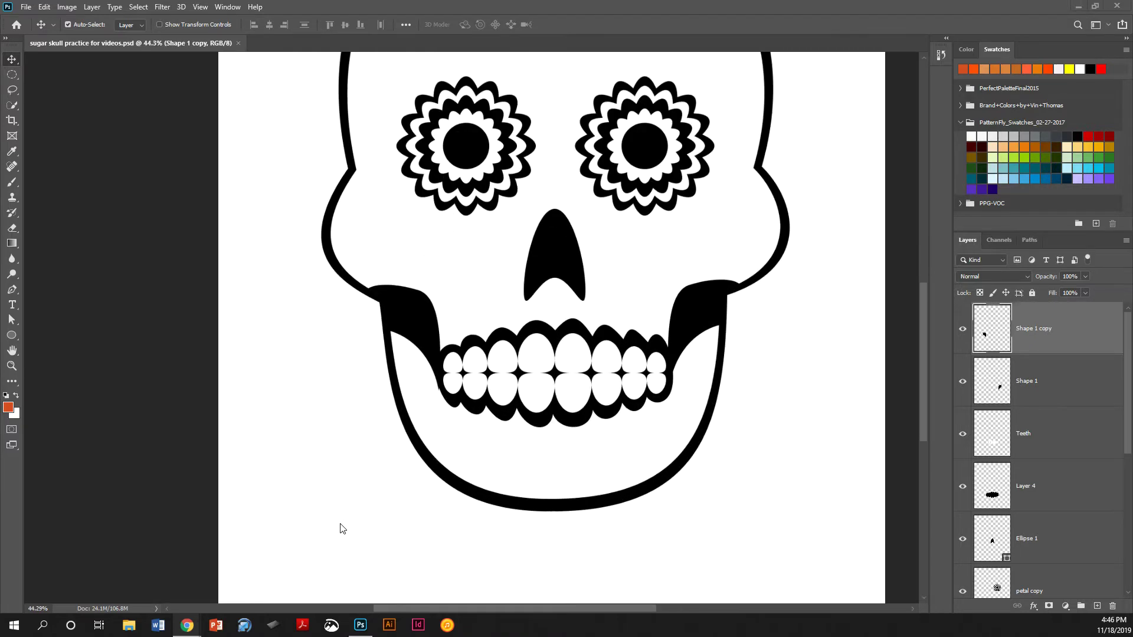
scroll(288, 502, "down", 1)
scroll(289, 506, "down", 3)
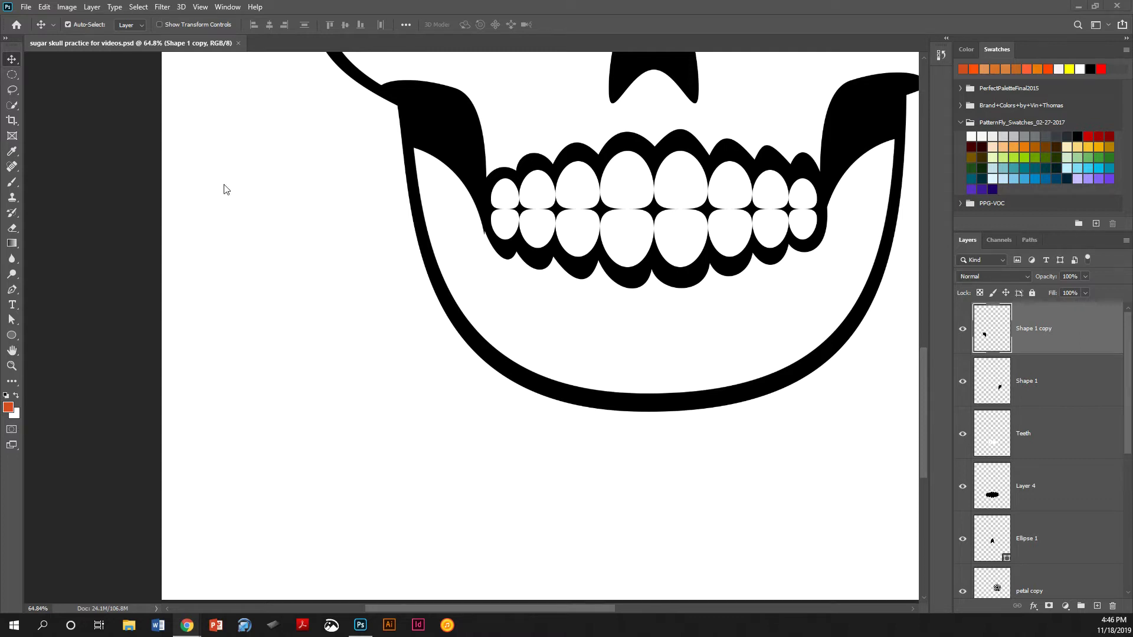
key("d")
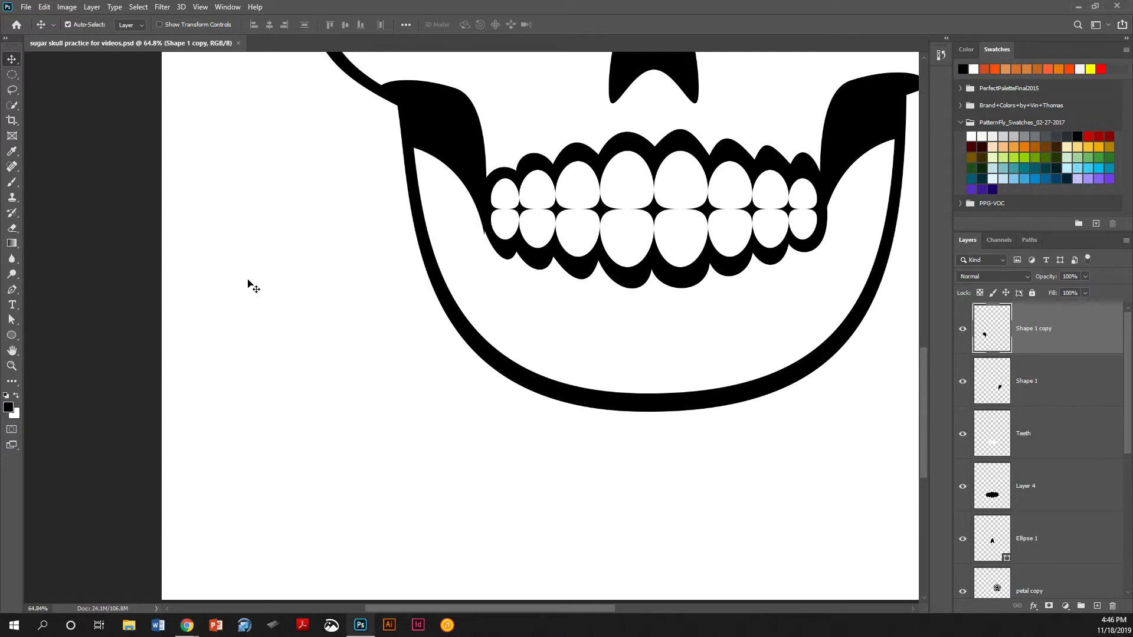
left_click(1096, 607)
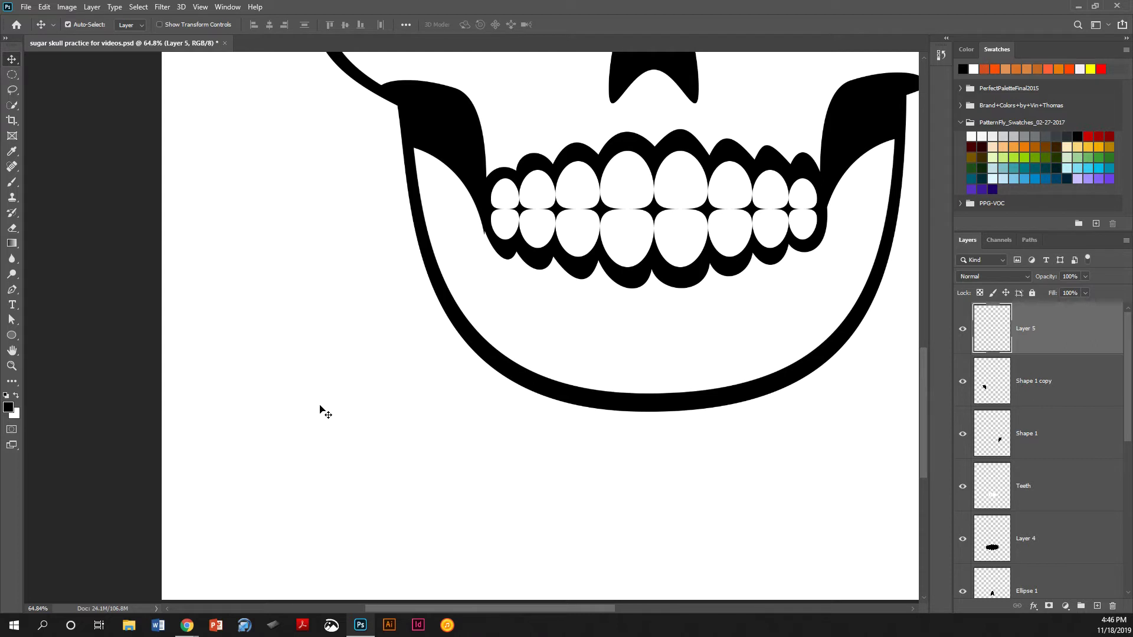
- Draw a tall, narrow elliptical selection on the blank area beside the jaw and fill it with black
scroll(354, 384, "down", 4)
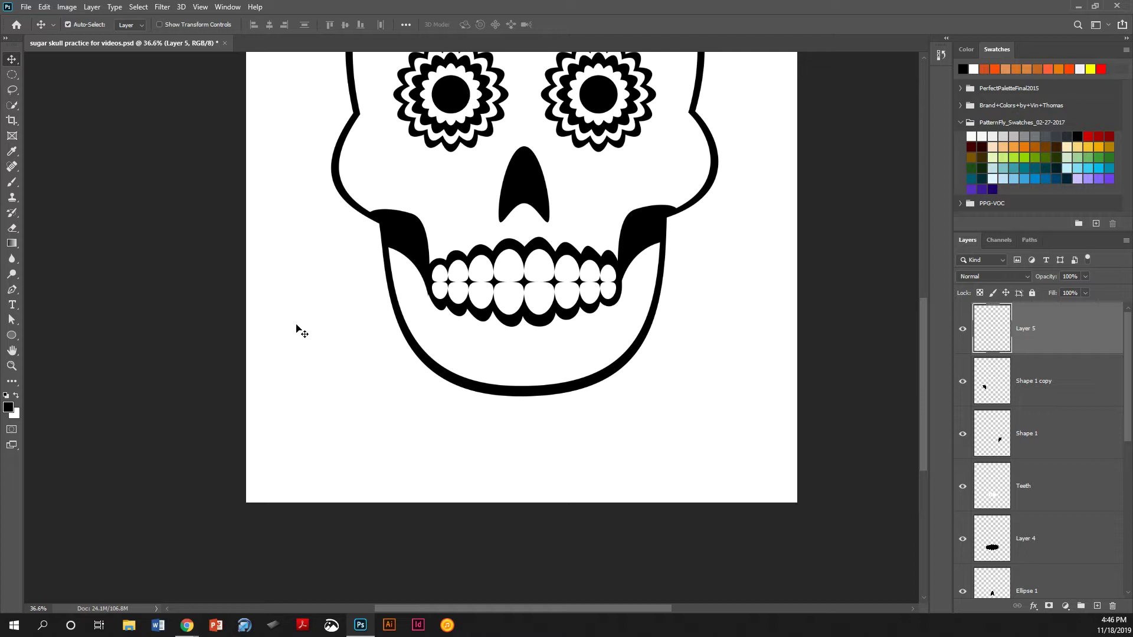
scroll(313, 417, "up", 5)
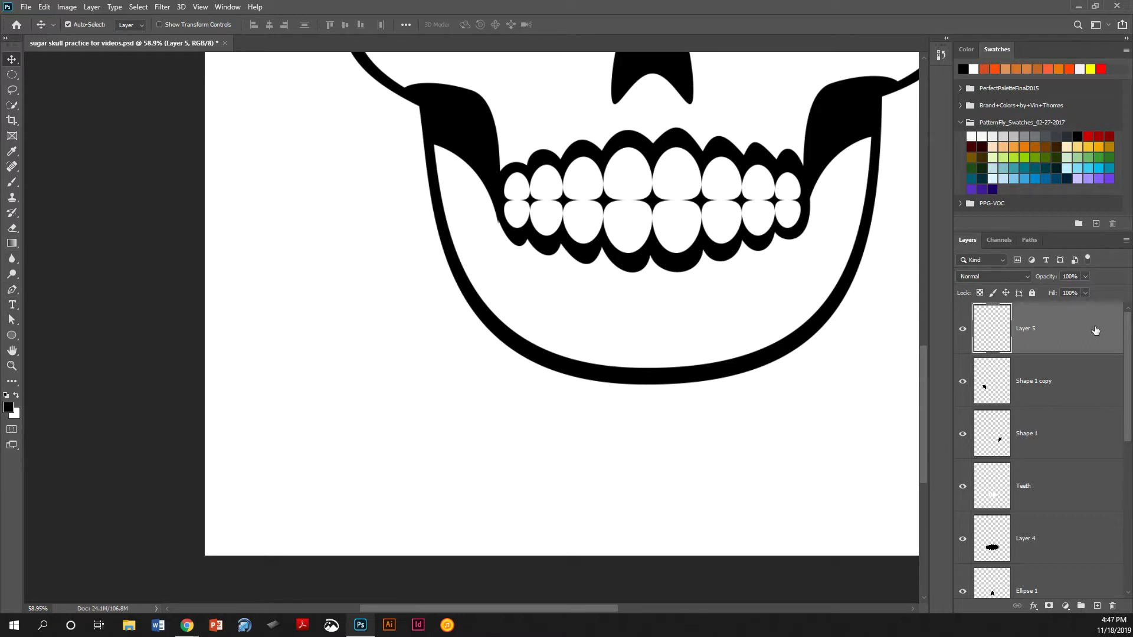
left_click(11, 75)
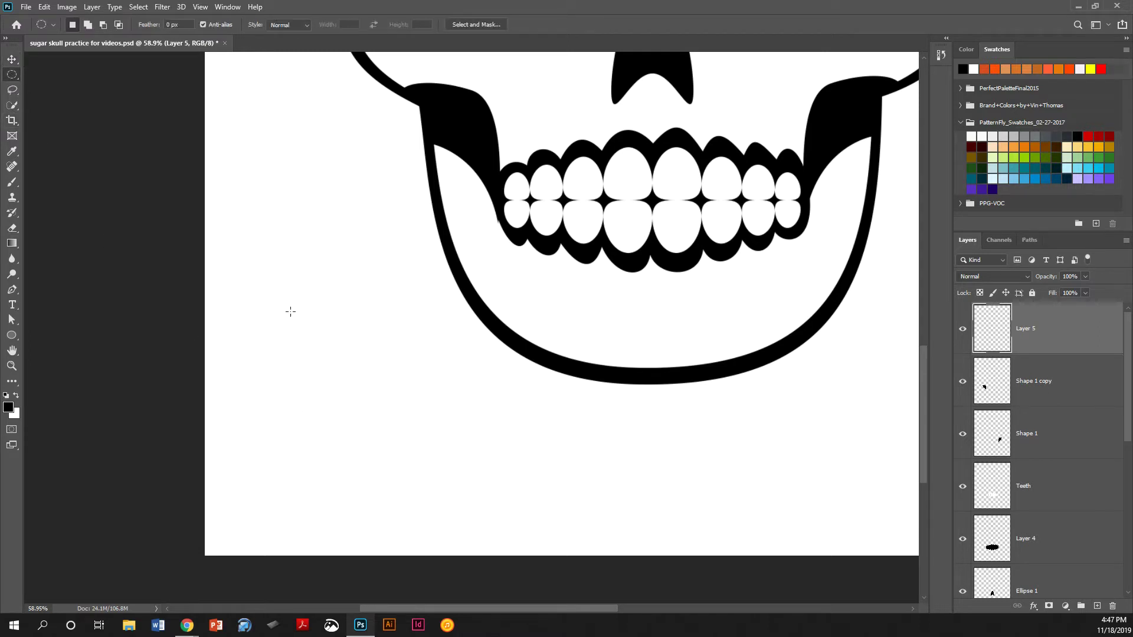
left_click_drag(290, 312, 323, 472)
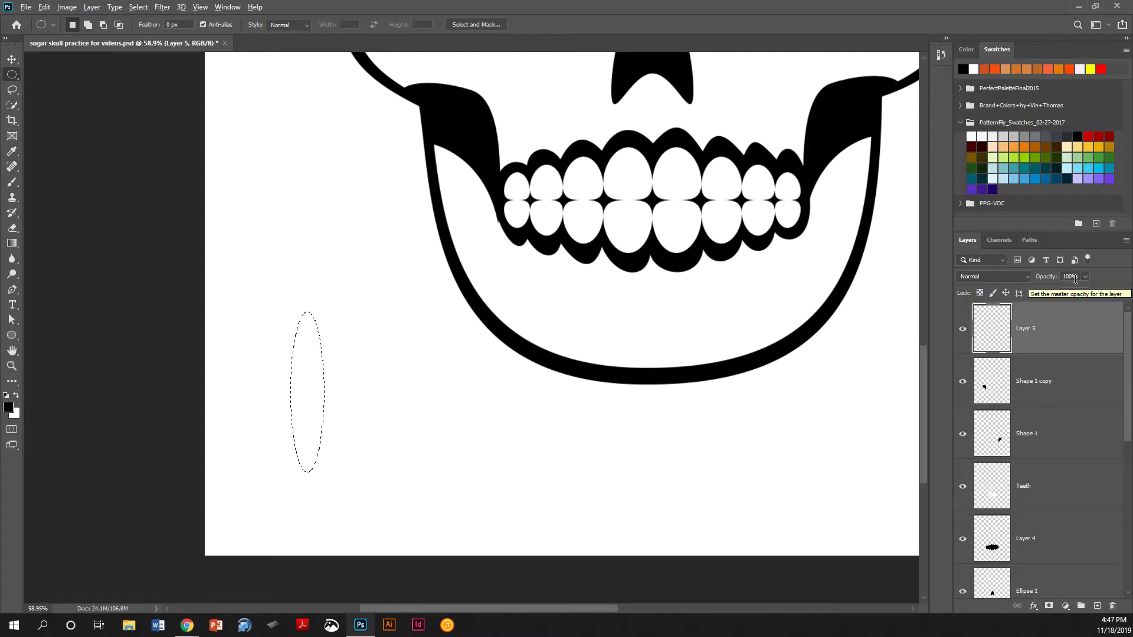
key("alt+BackSpace")
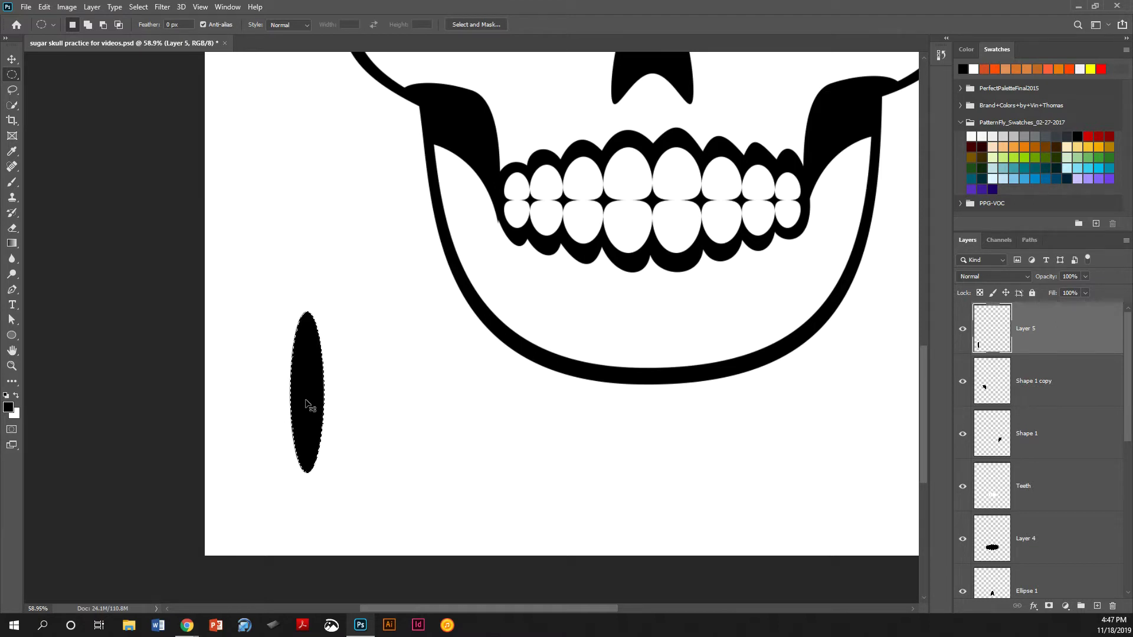
key("ctrl+d")
- Build a four-petal cross by merging the black ellipse with a duplicate rotated 90°
key("ctrl+j")
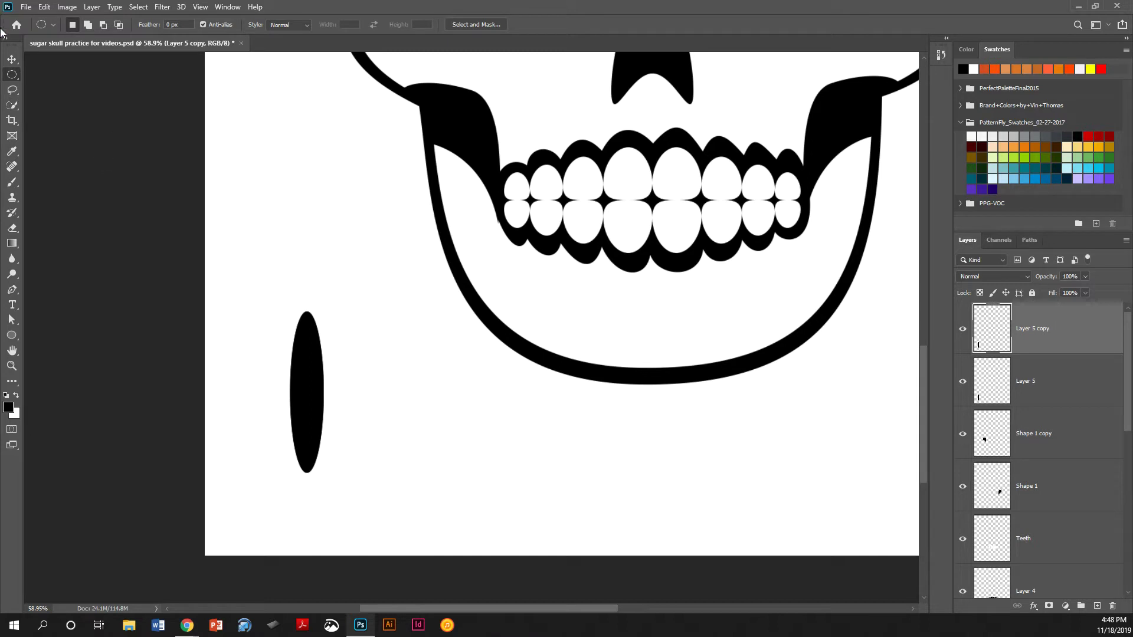
left_click(12, 59)
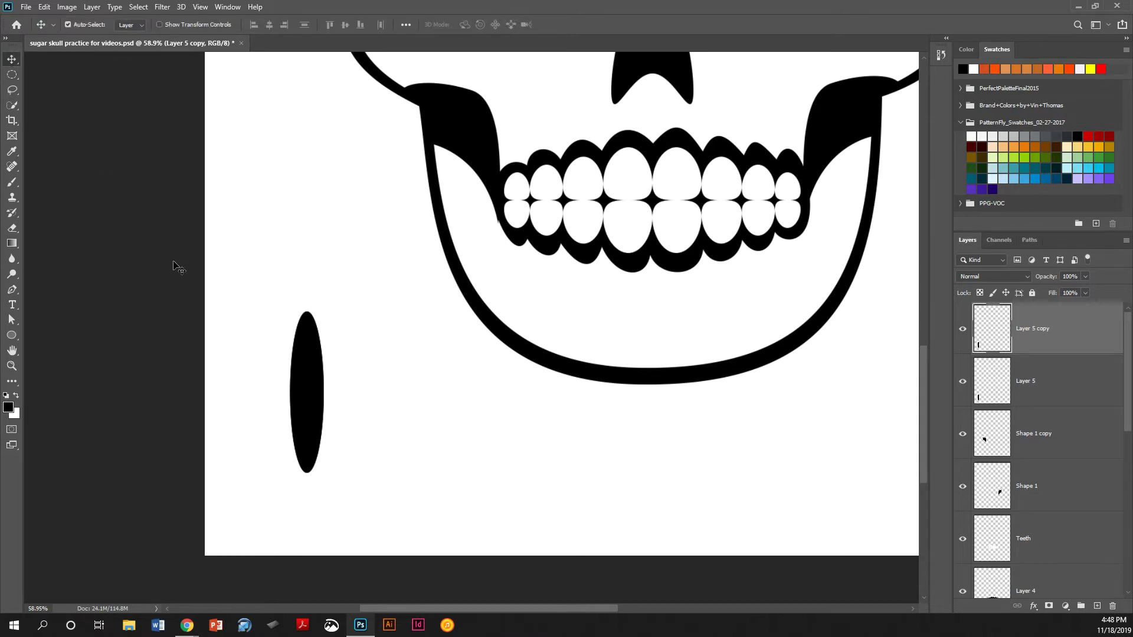
key("ctrl+t")
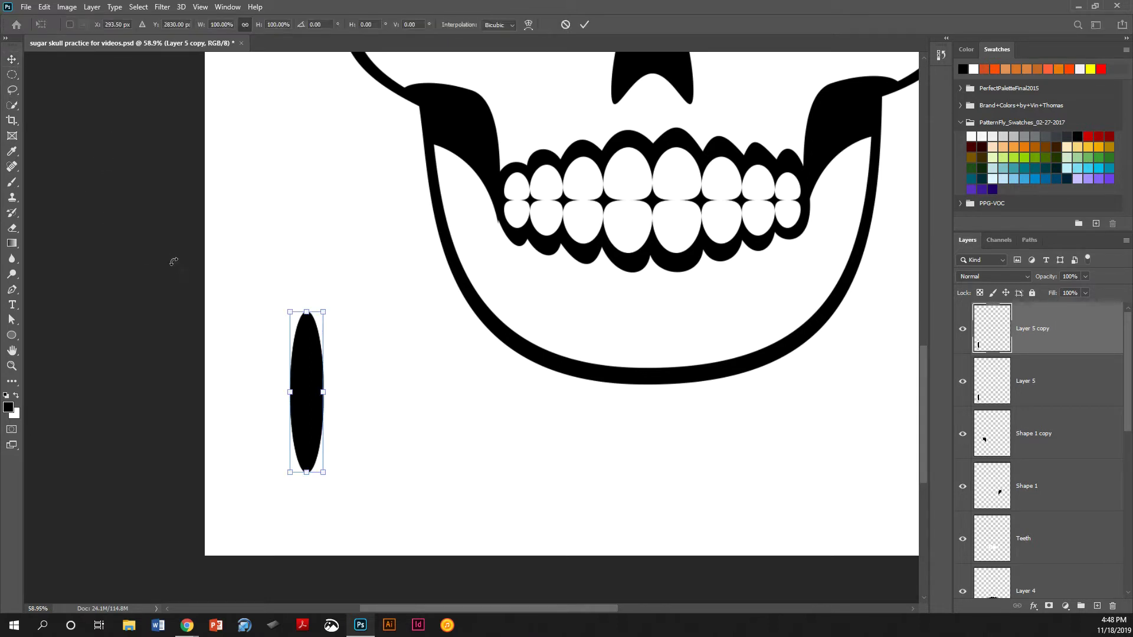
left_click_drag(354, 311, 396, 451)
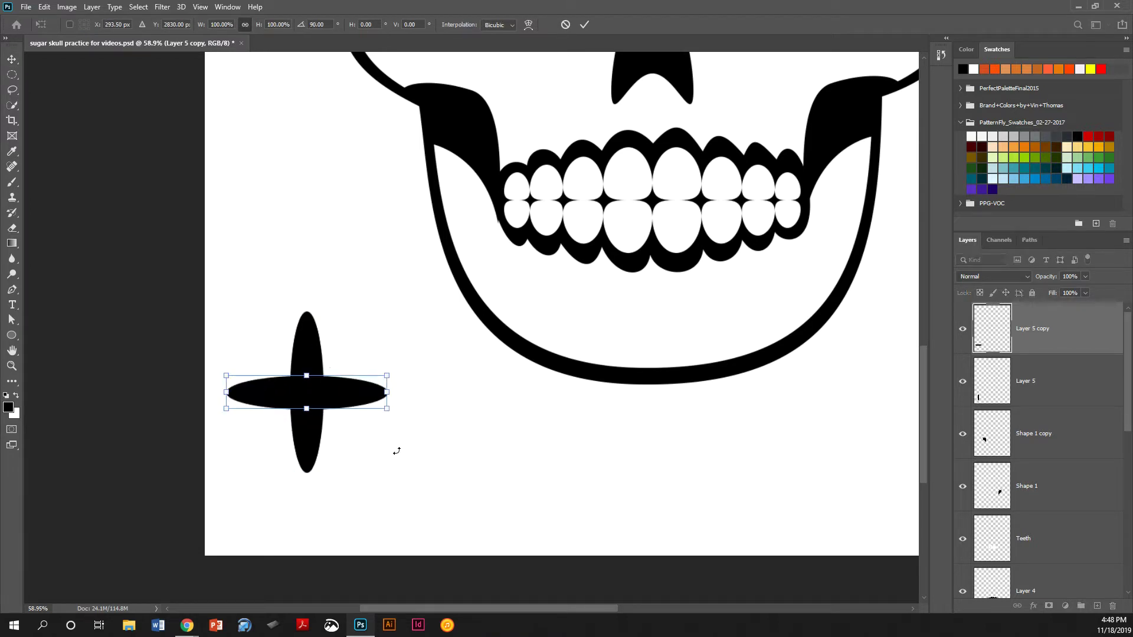
double_click(310, 391)
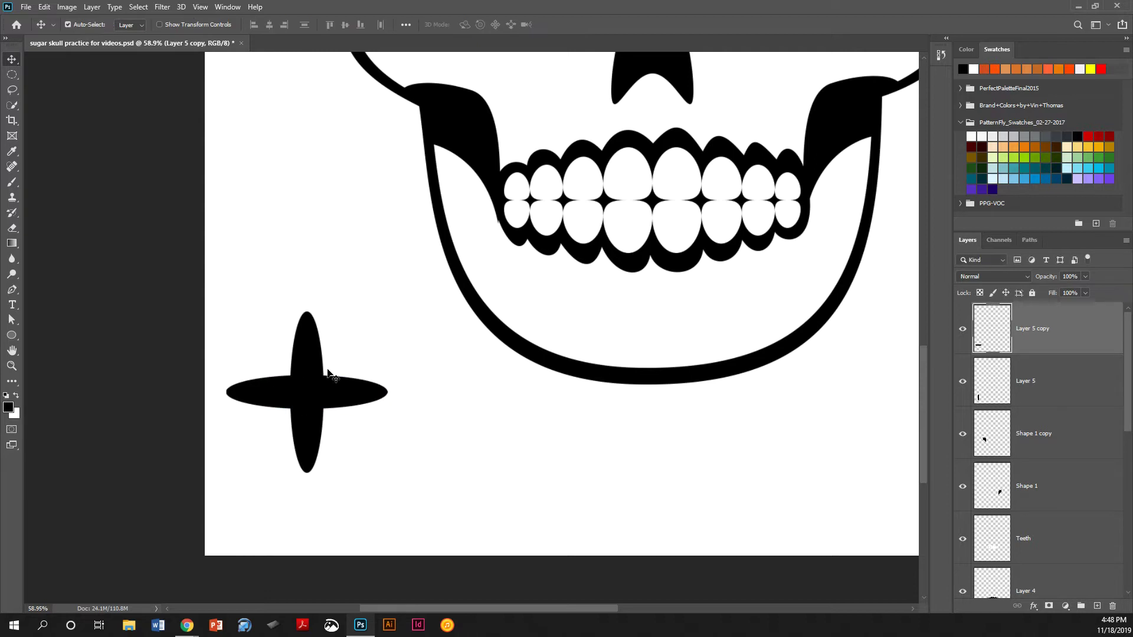
right_click(1046, 331)
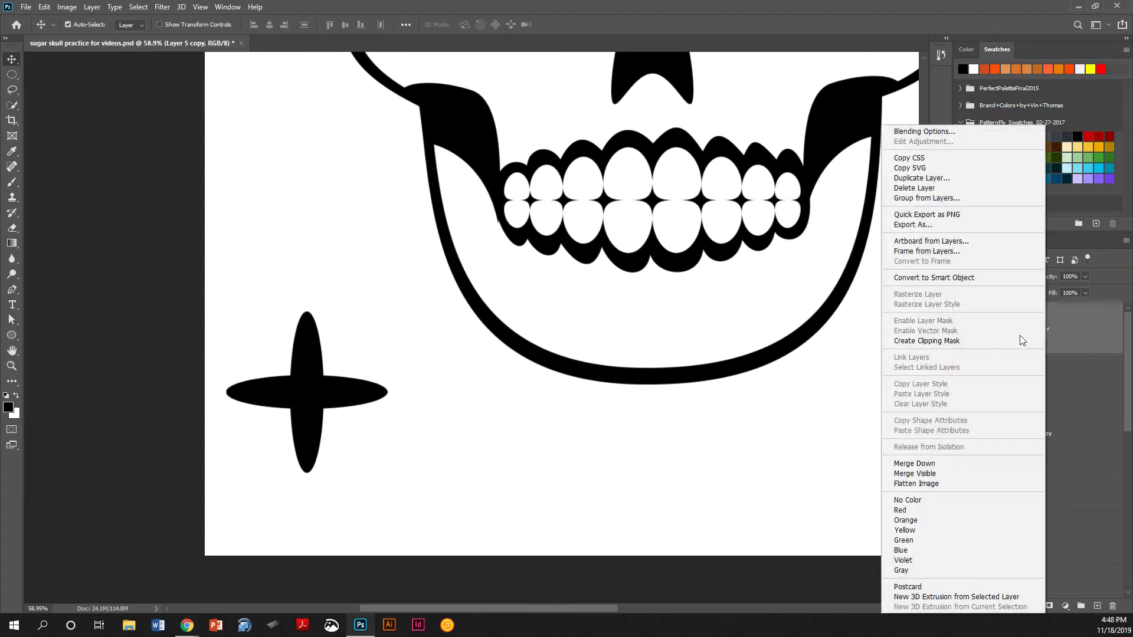
left_click(924, 465)
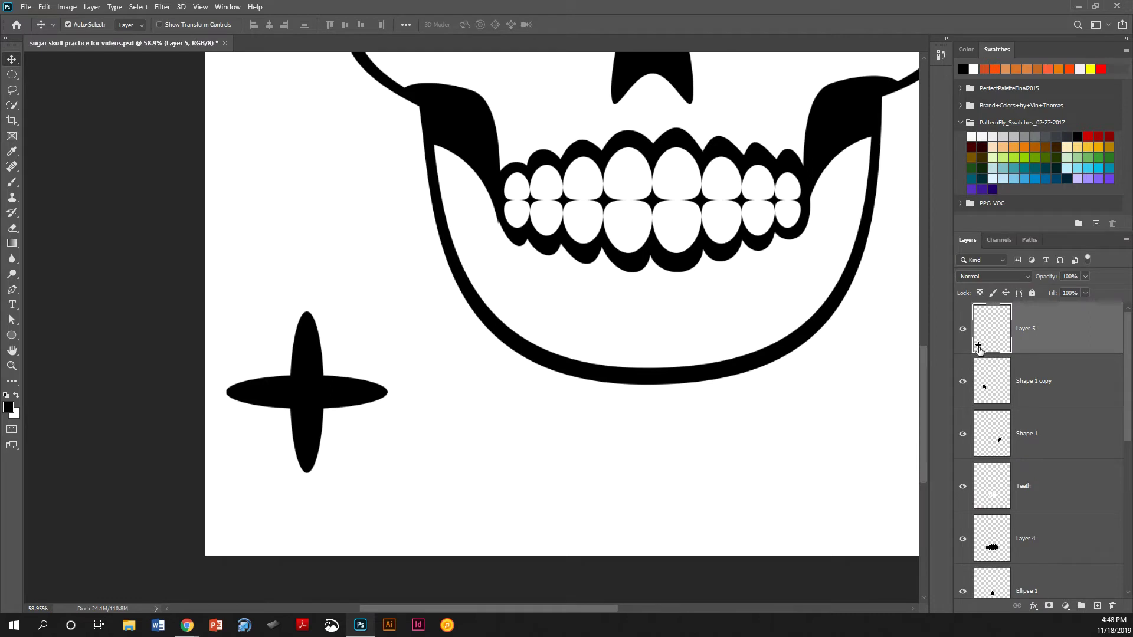
- Build an eight-petal flower by merging the cross with a duplicate rotated 45°
key("ctrl")
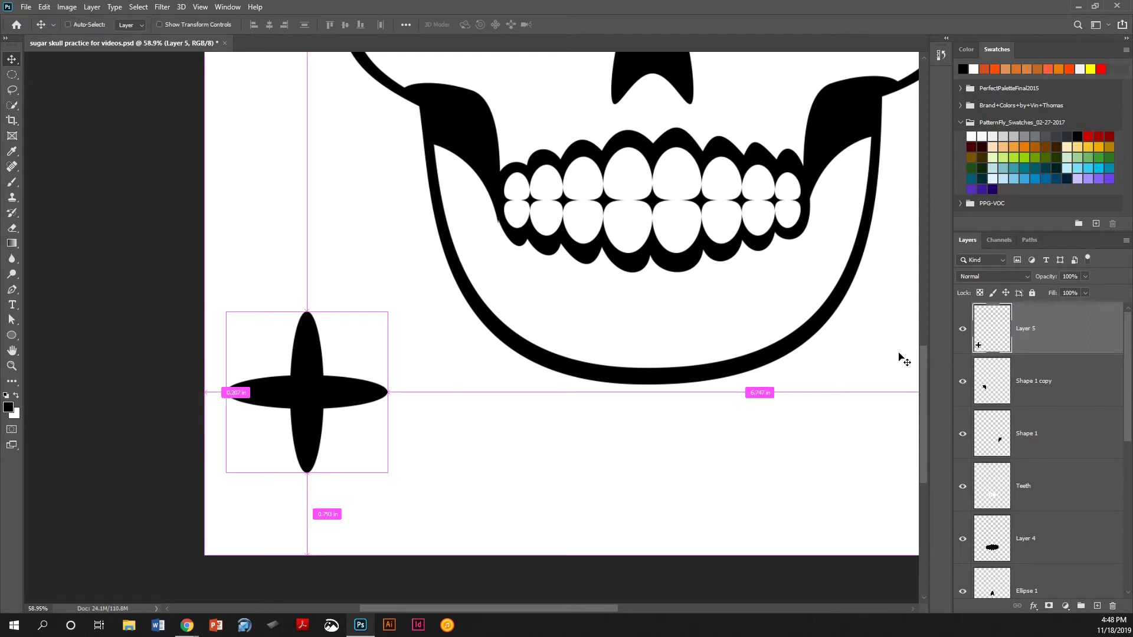
key("ctrl+j")
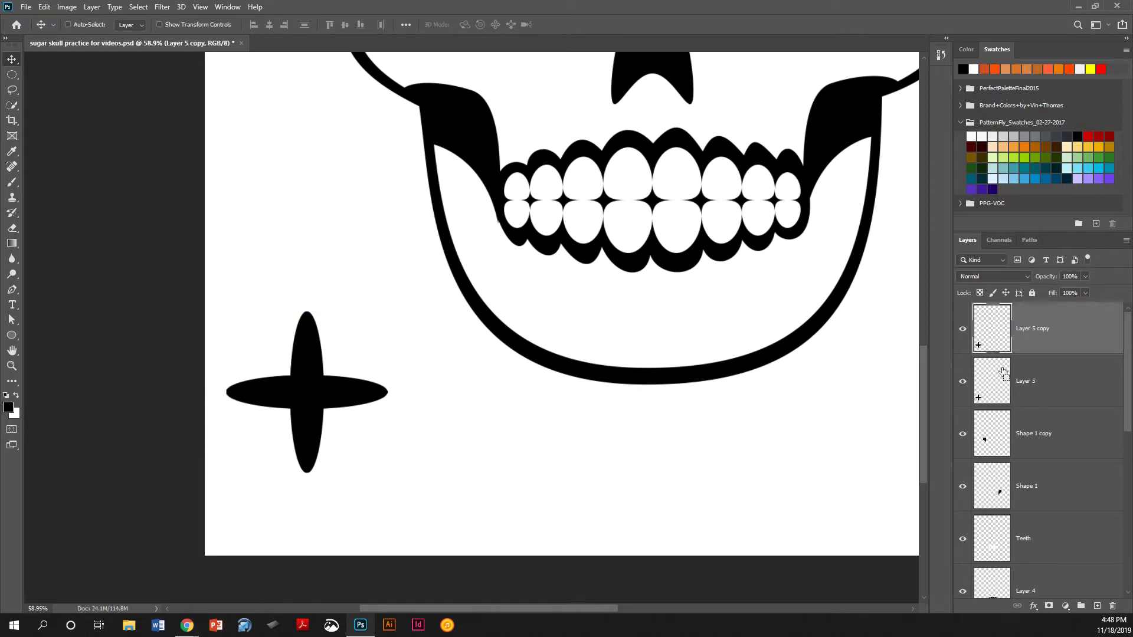
key("ctrl+t")
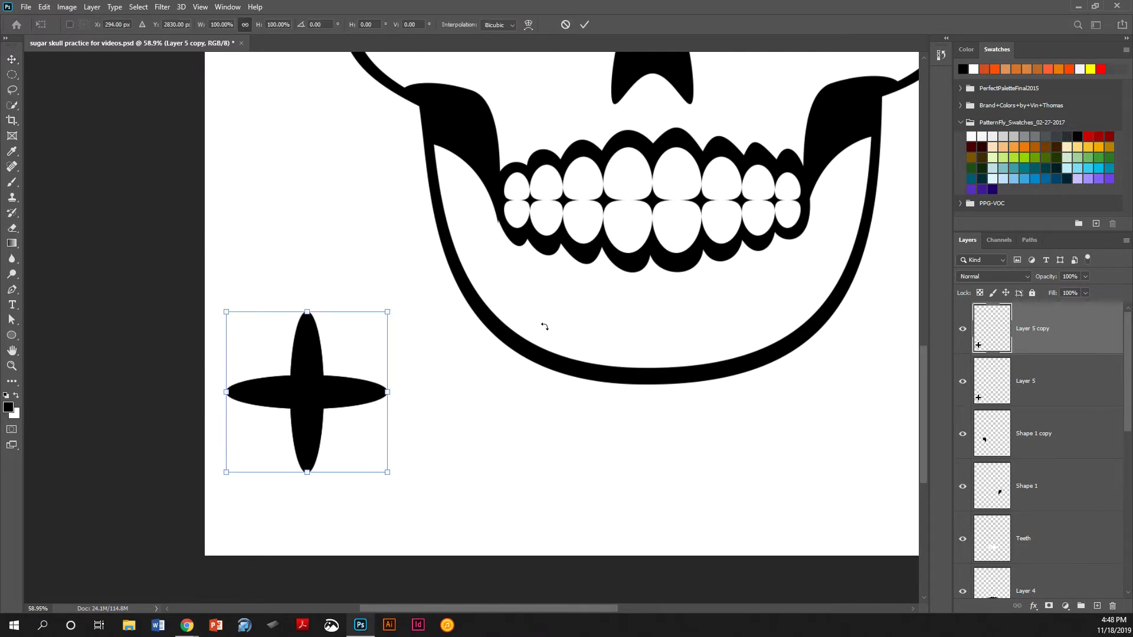
left_click_drag(429, 299, 452, 402)
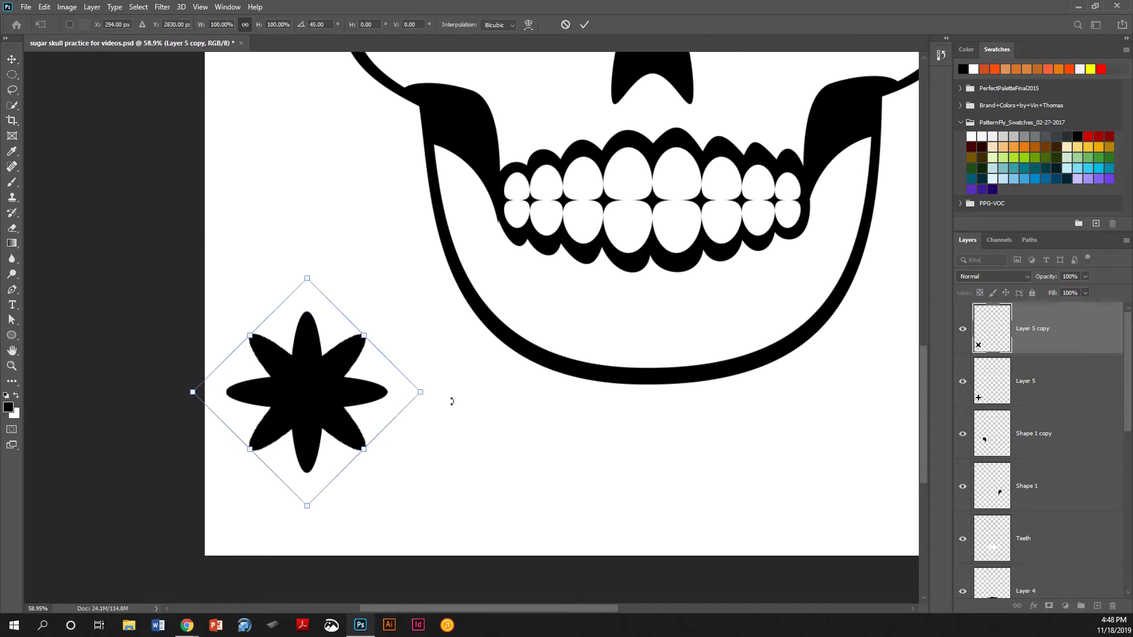
double_click(304, 382)
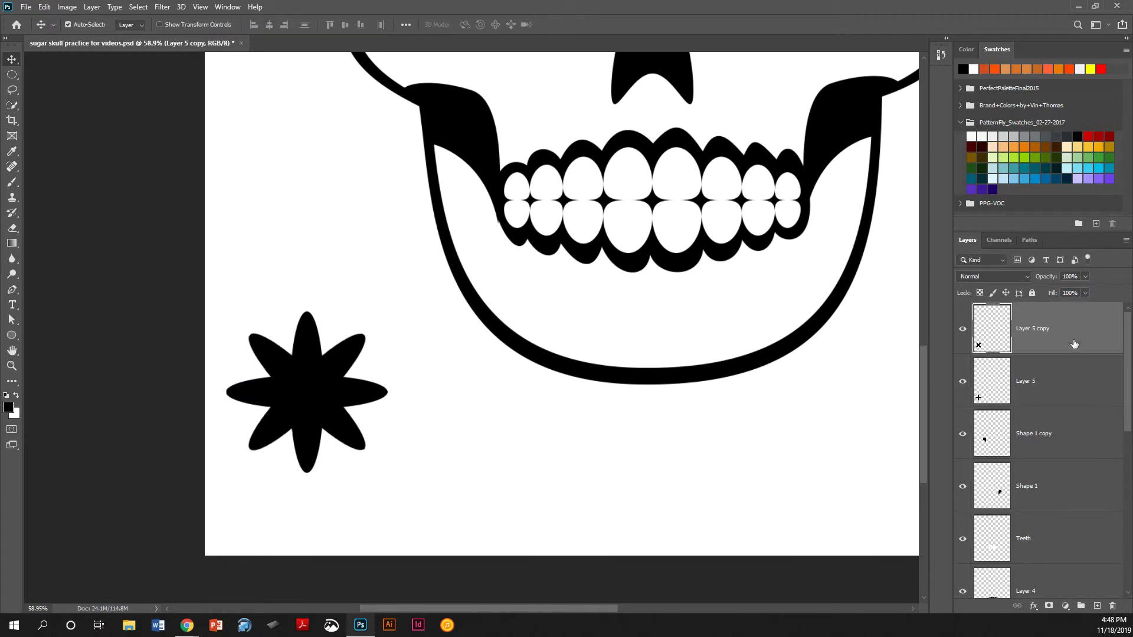
right_click(1073, 344)
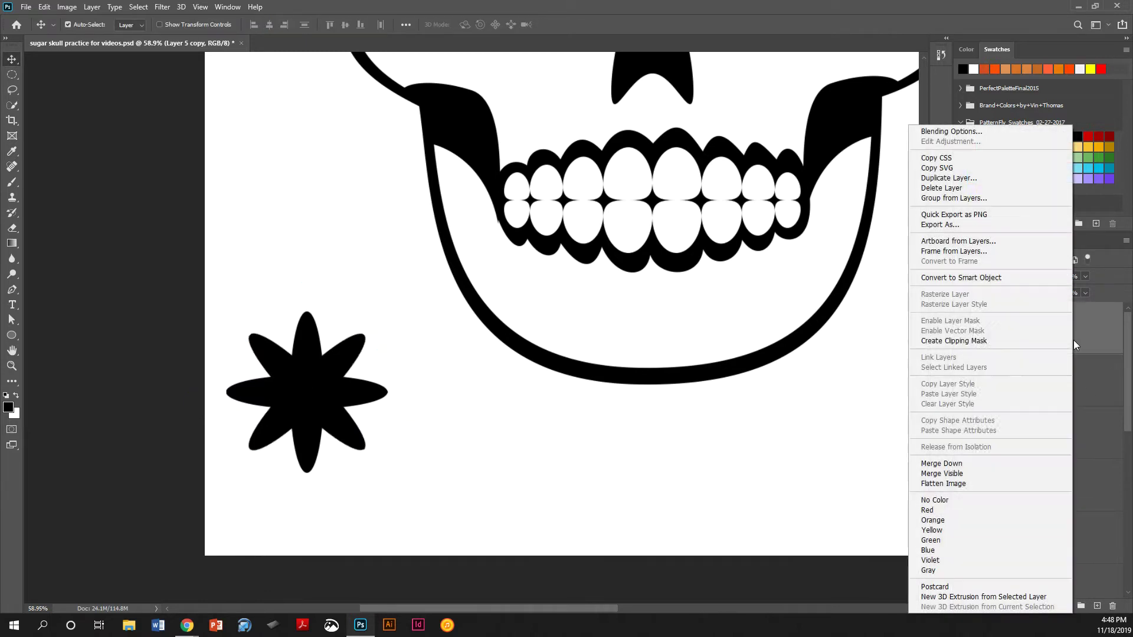
left_click(941, 463)
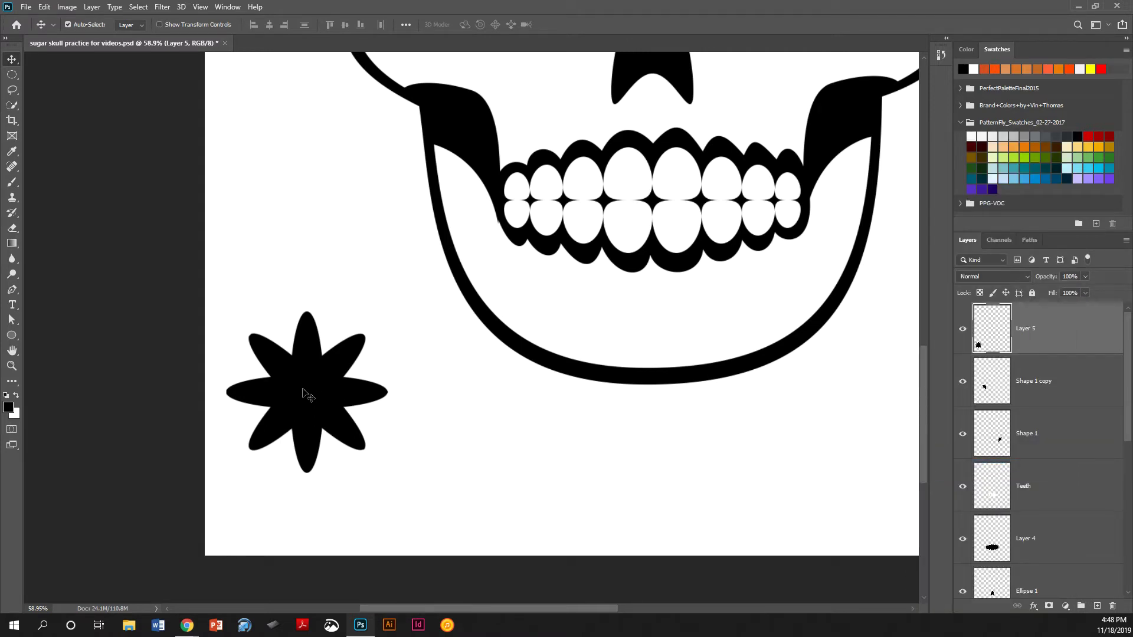
- Try doubling the petals with a duplicate of the flower rotated about 22°, and delete that duplicate layer
left_click_drag(303, 393, 328, 412)
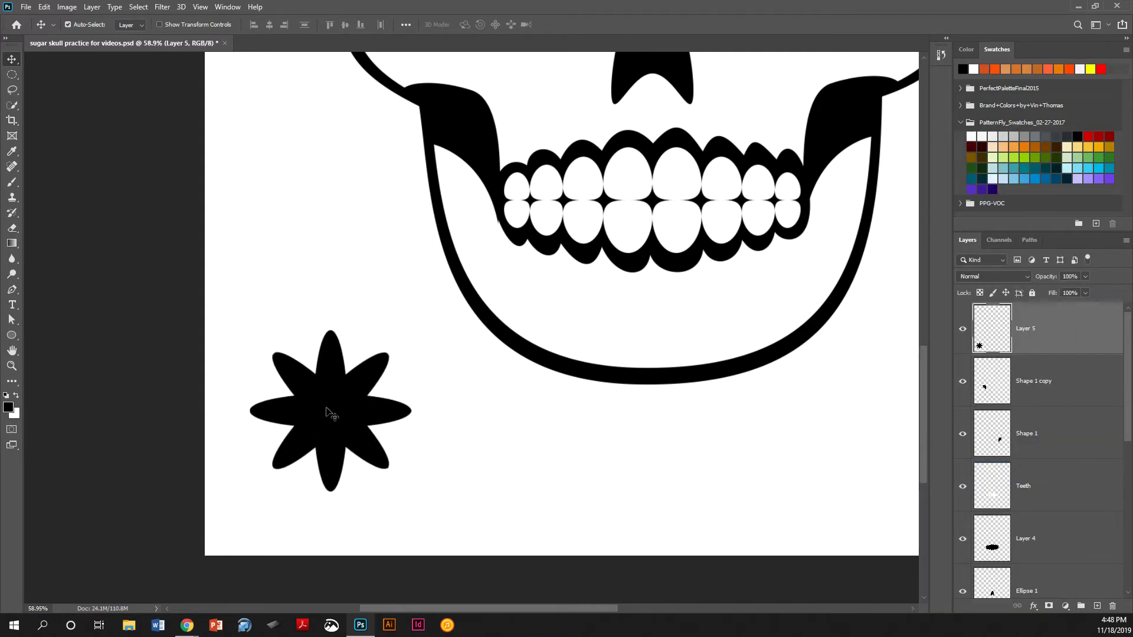
key("ctrl+j")
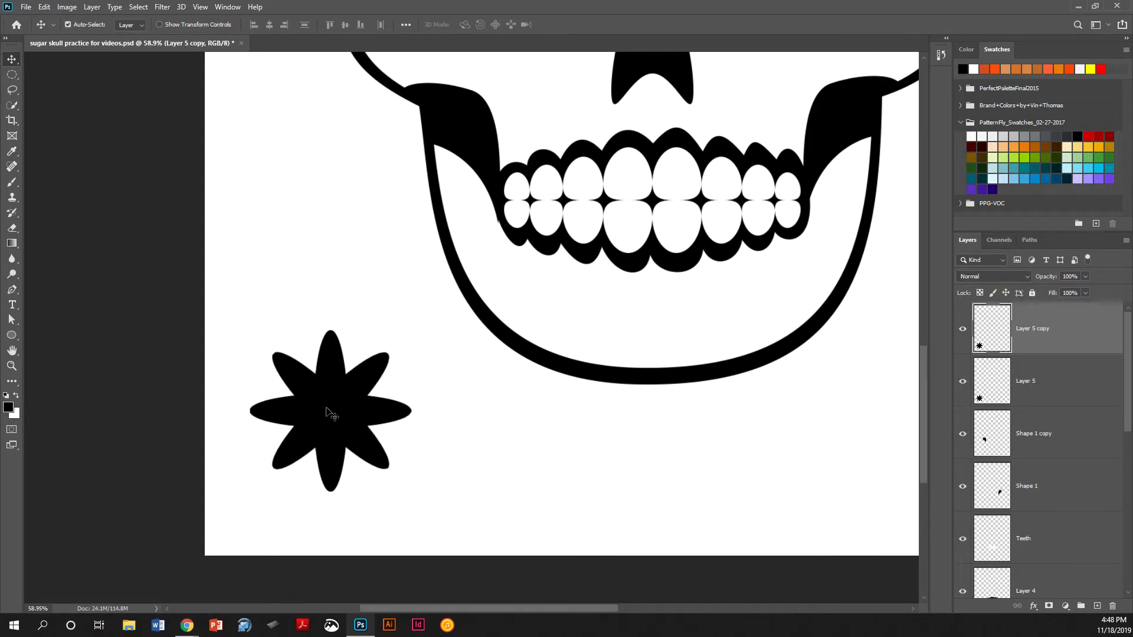
key("ctrl+t")
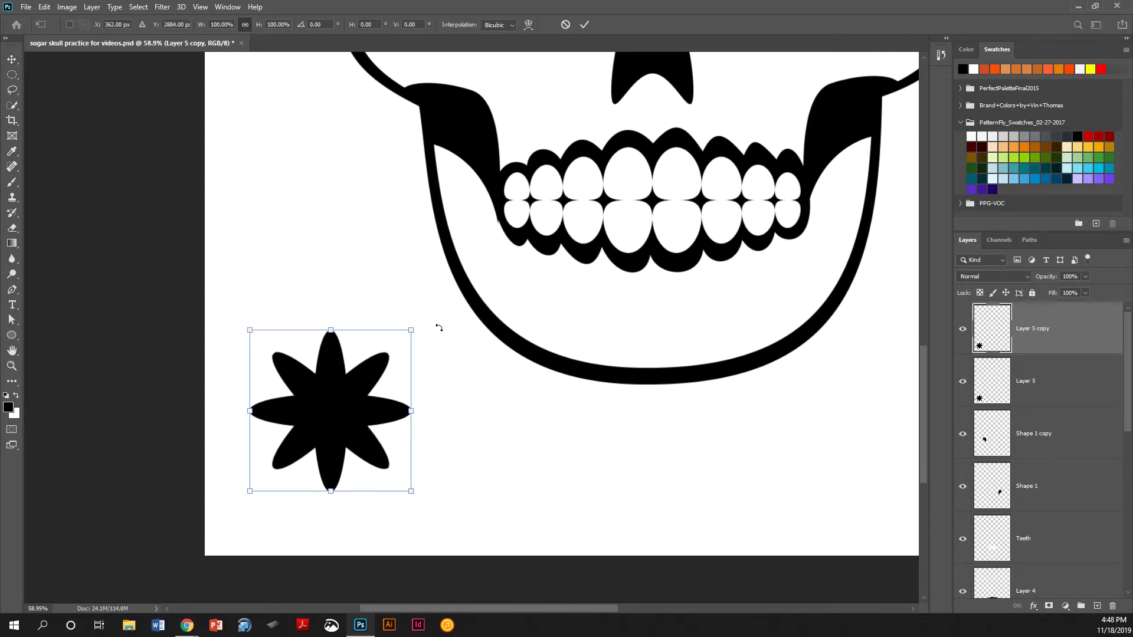
left_click_drag(439, 328, 438, 366)
scroll(457, 348, "up", 5)
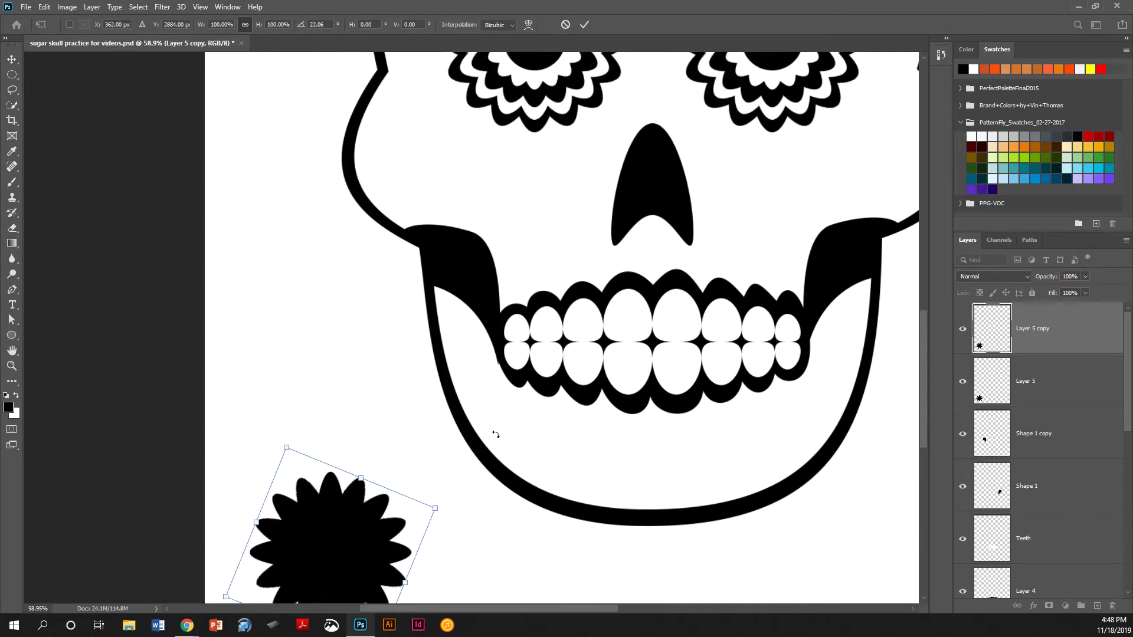
scroll(495, 434, "down", 4)
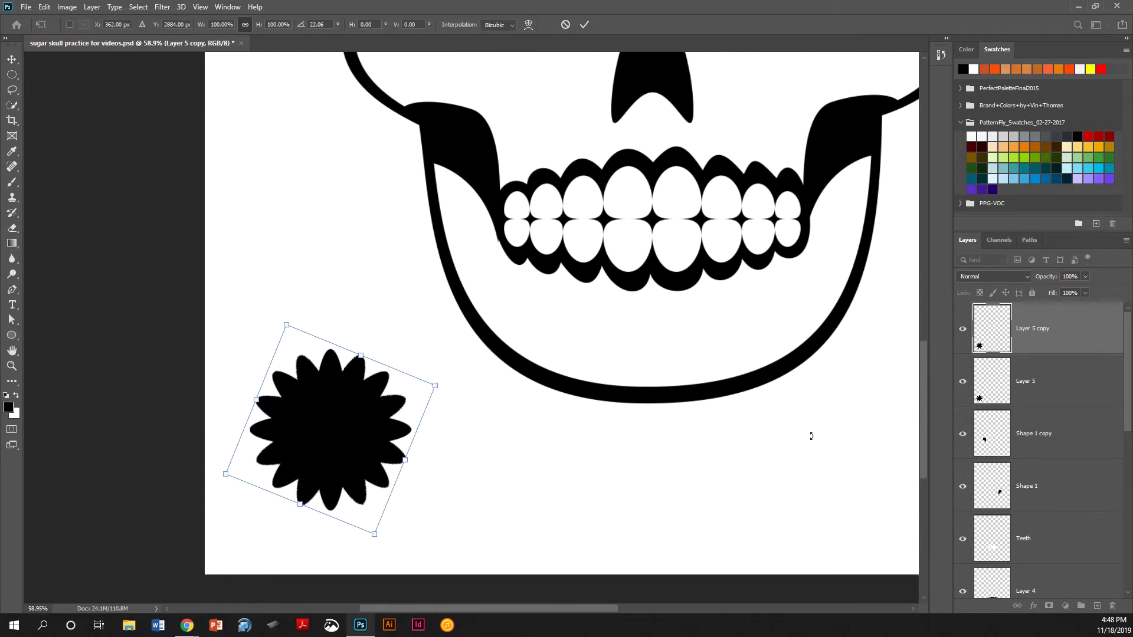
key("Return")
left_click_drag(1057, 335, 1112, 606)
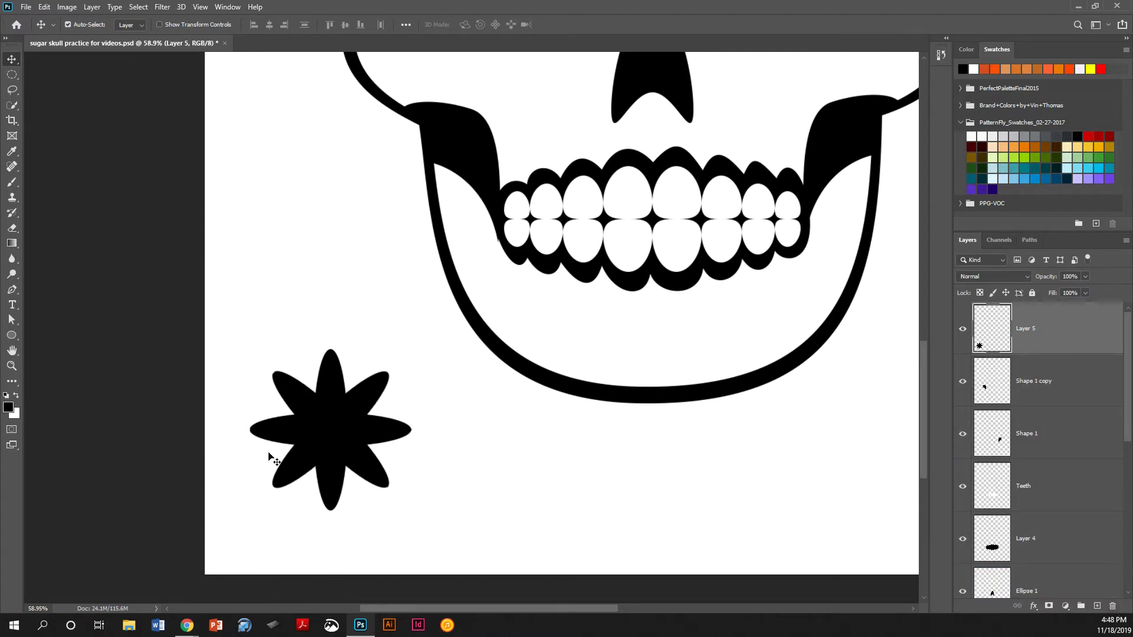
- Nudge the flower slightly upward and add a centred duplicate scaled to about 70%
left_click_drag(323, 439, 314, 388)
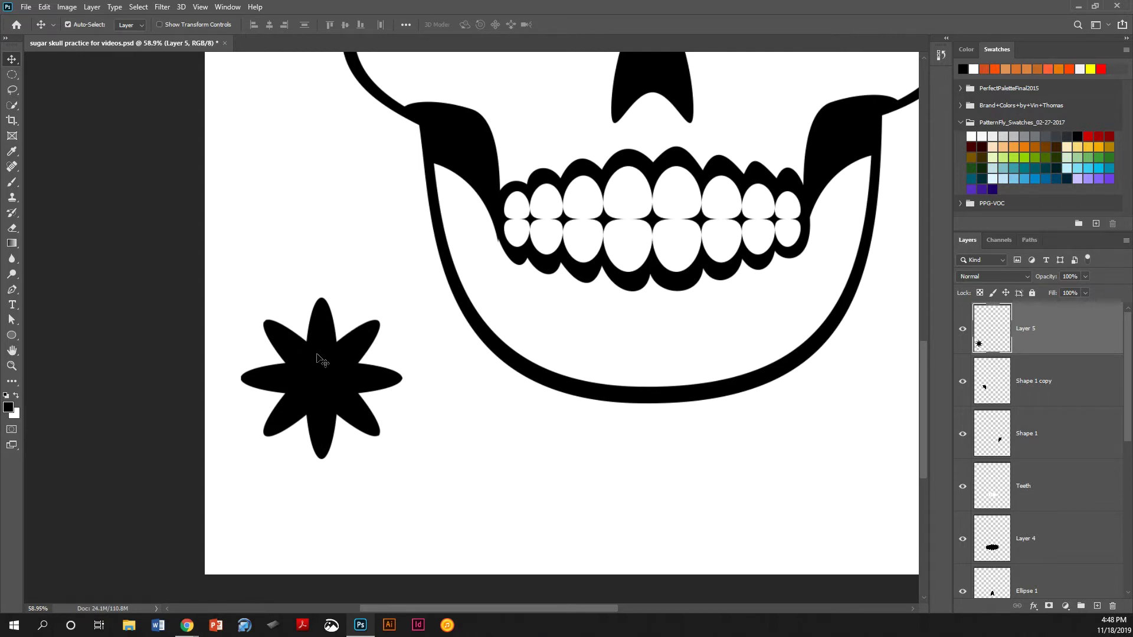
left_click_drag(321, 369, 330, 395)
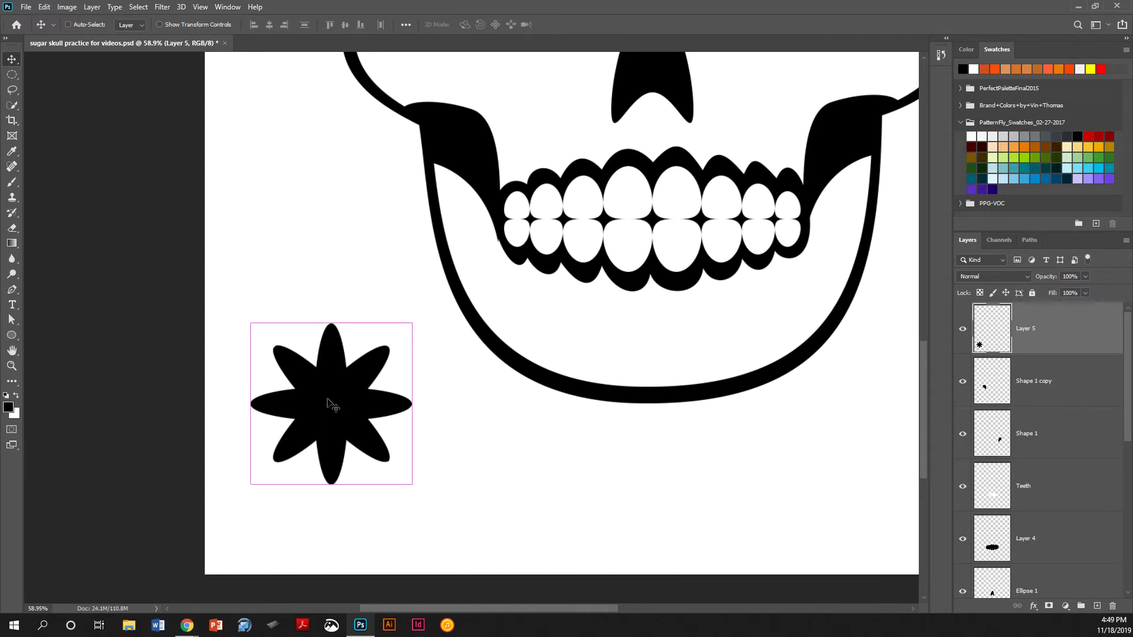
key("ctrl+j")
key("ctrl+t")
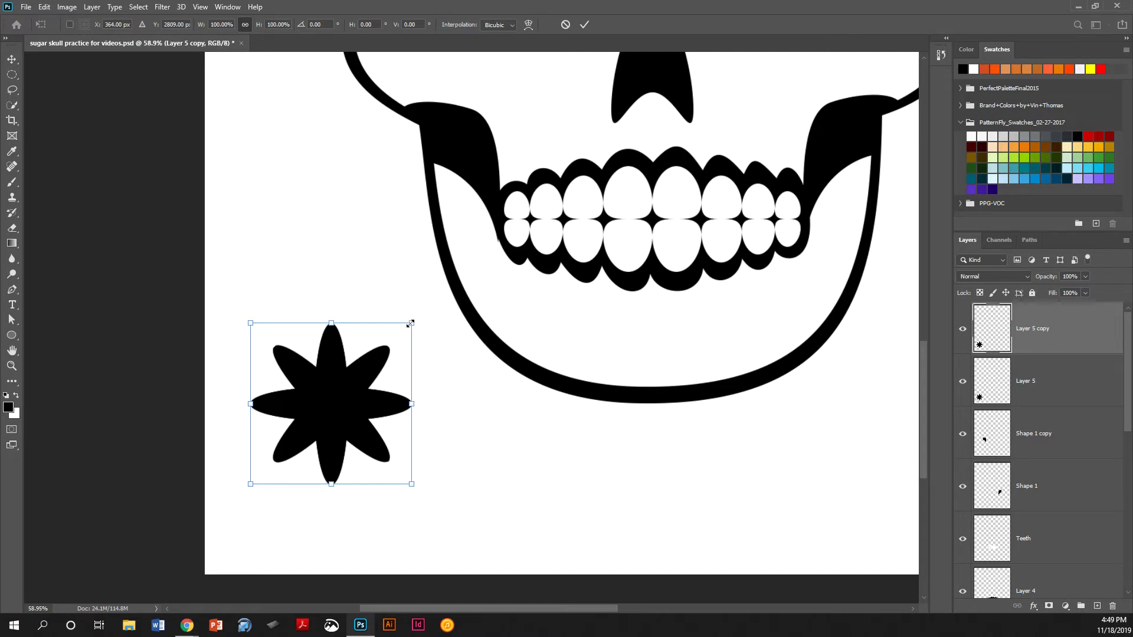
left_click_drag(411, 323, 387, 348)
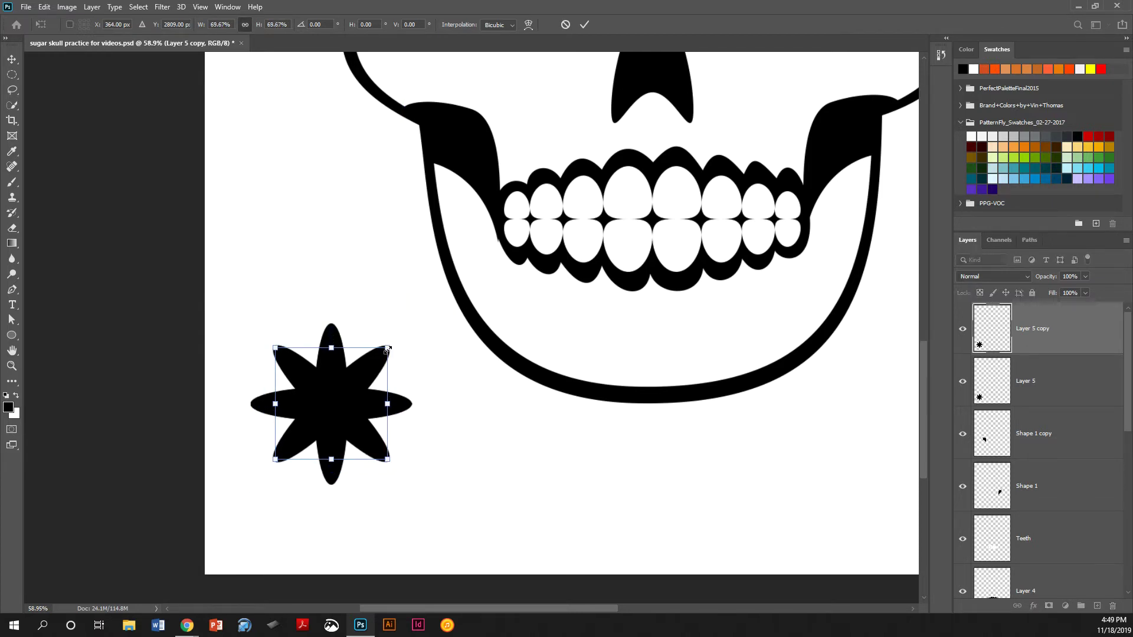
key("Return")
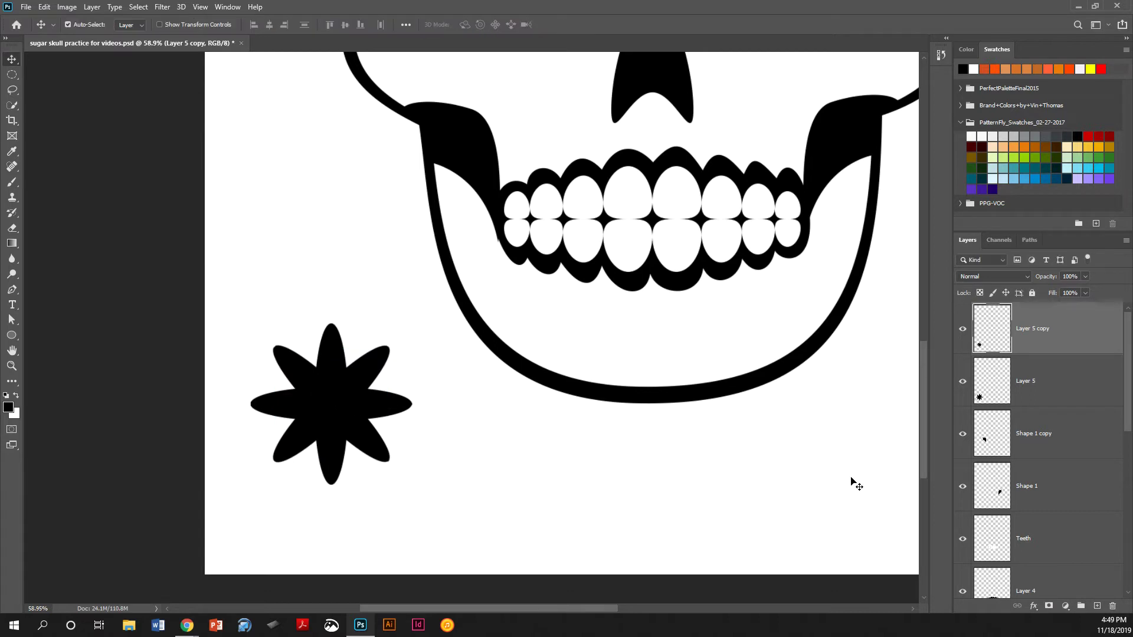
- Load the smaller flower's outline as a selection and fill it with white
left_click(980, 348, "ctrl")
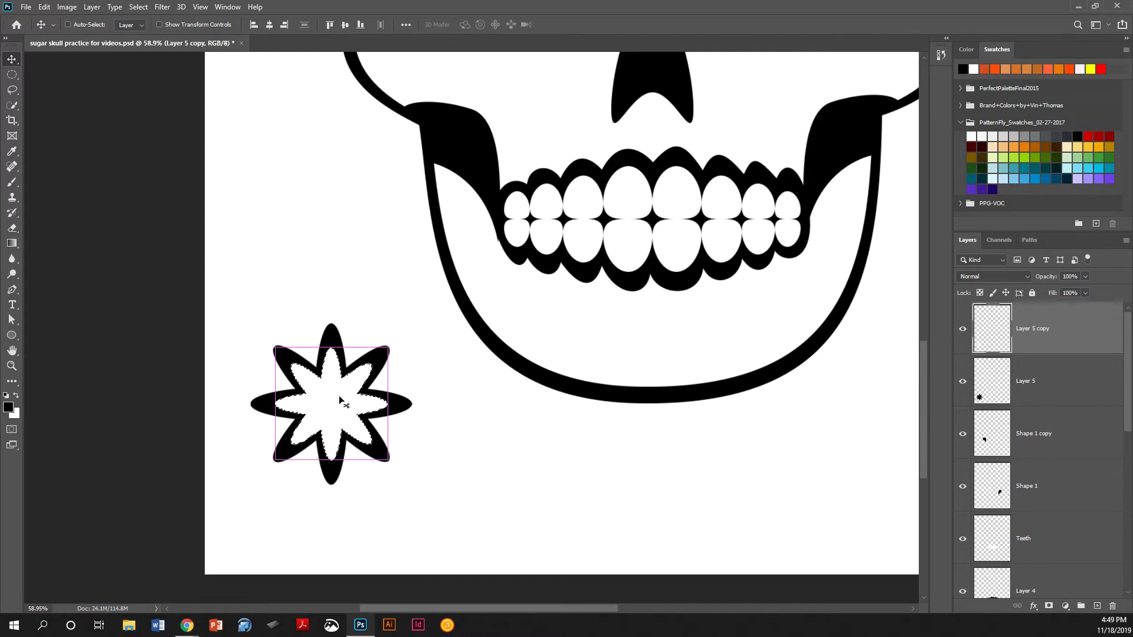
- Deselect the small white flower and merge its layer down into the black flower's layer
key("ctrl+d")
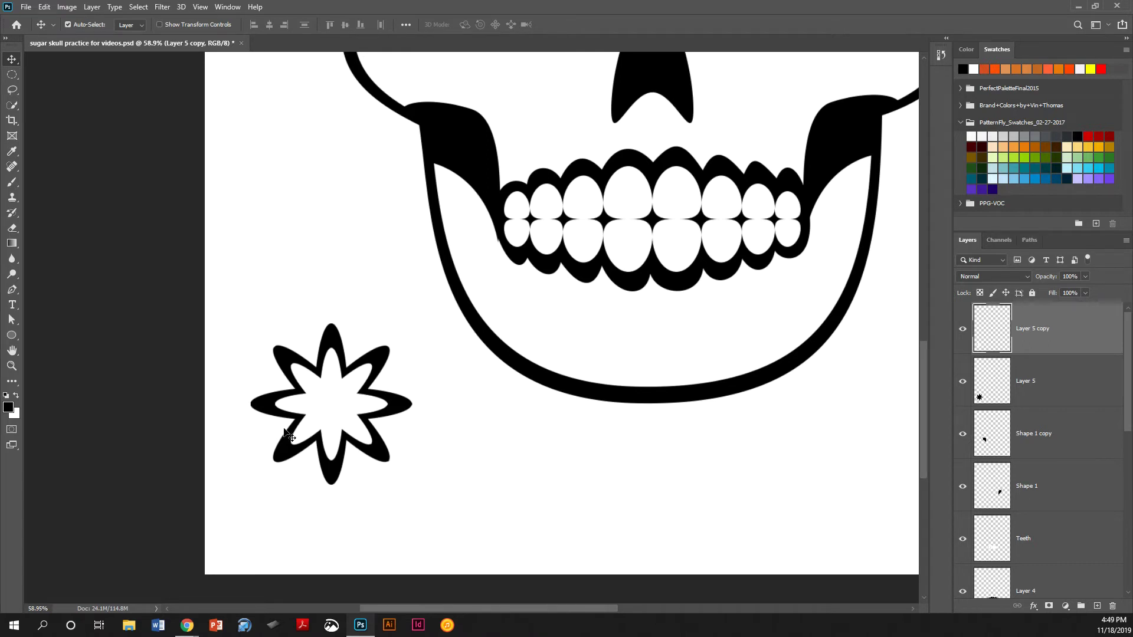
scroll(332, 380, "up", 5)
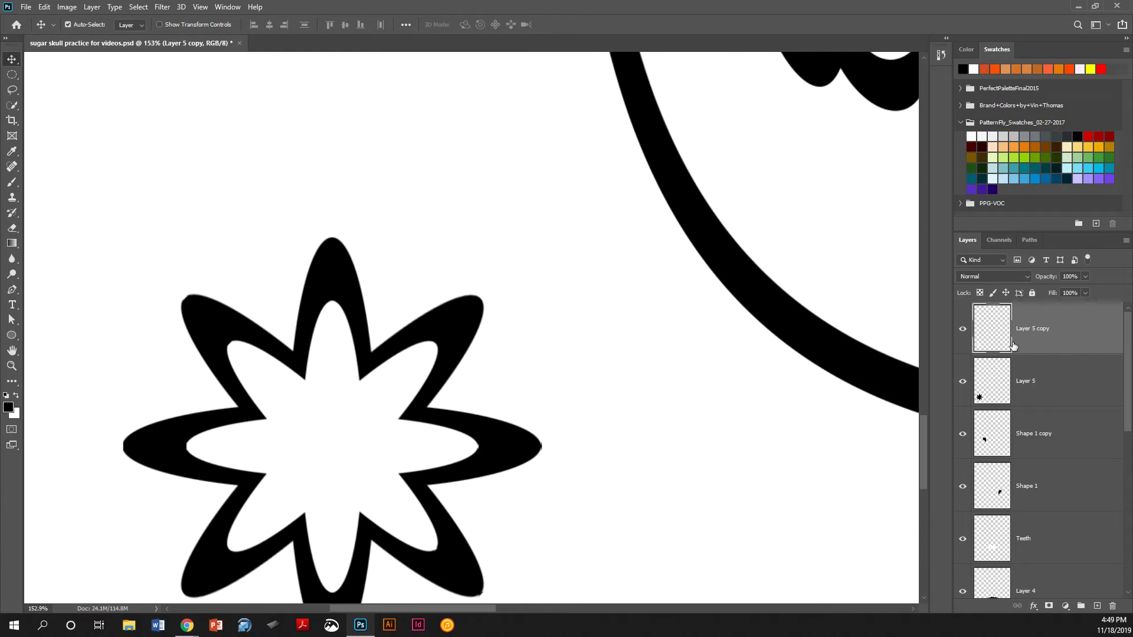
right_click(1031, 328)
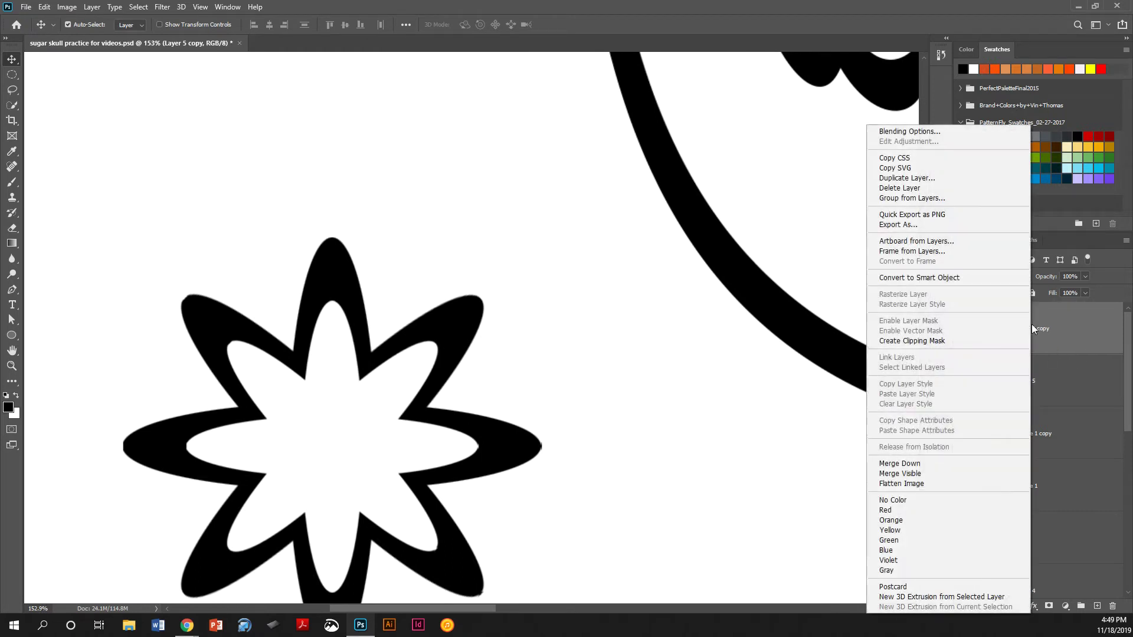
left_click(893, 465)
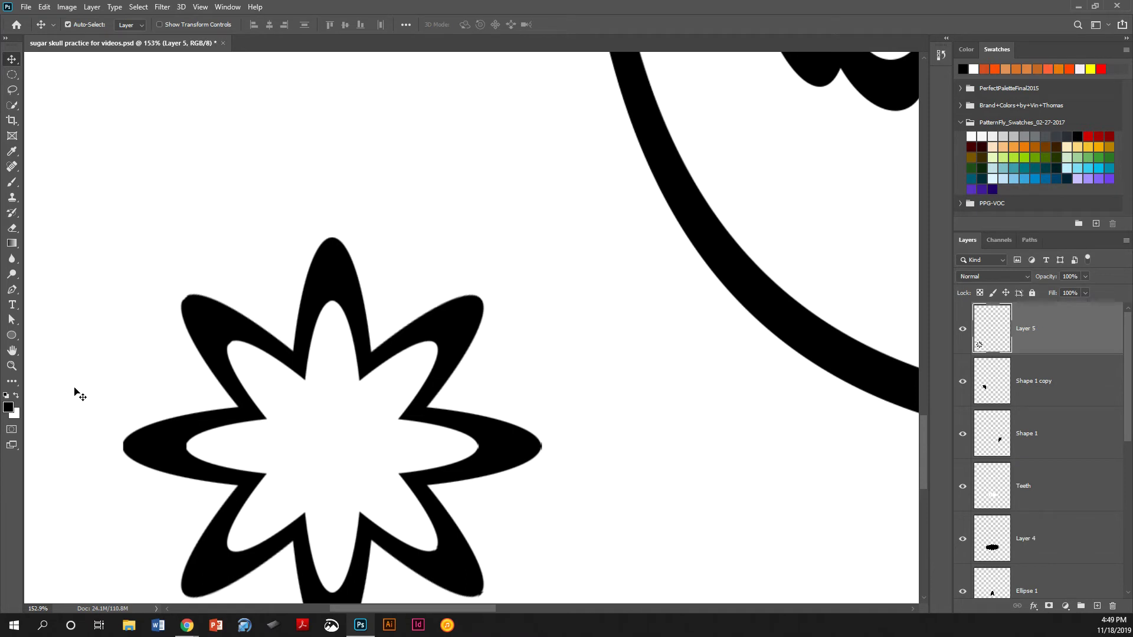
- Set up the Brush at size 10 with a harder edge, undoing a test squiggle painted in the flower's upper petal
left_click(13, 185)
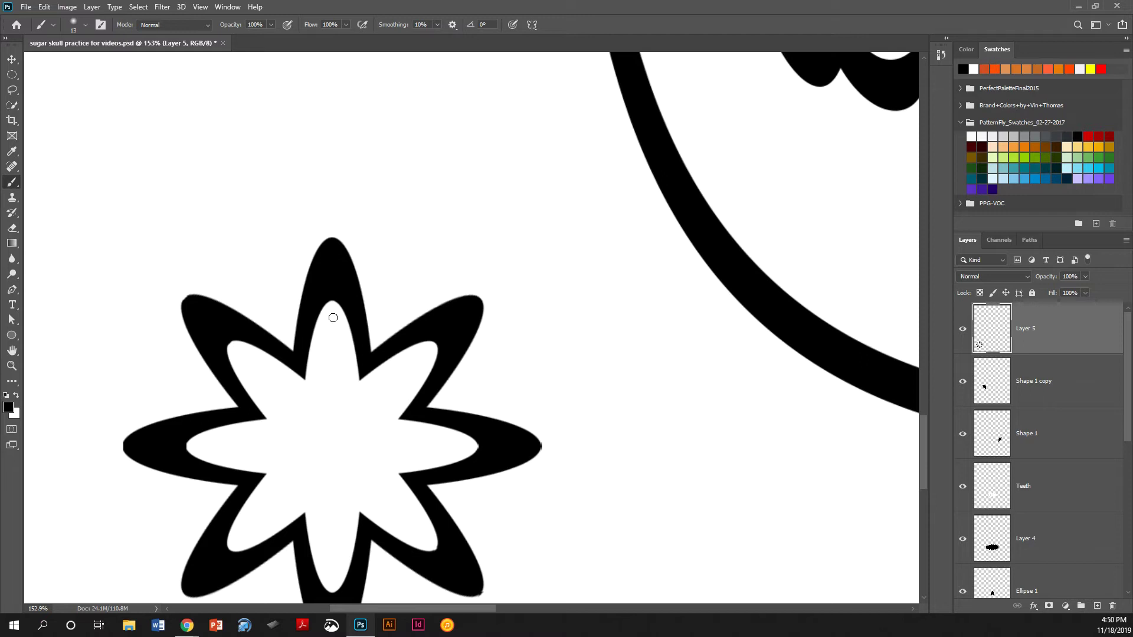
left_click_drag(334, 322, 333, 382)
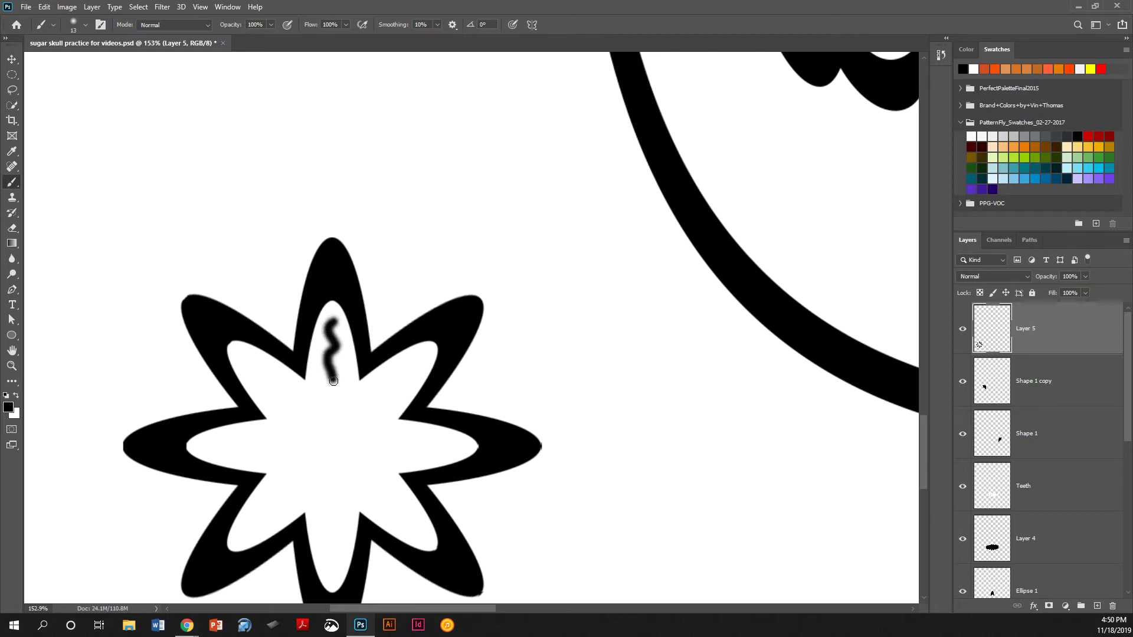
key("ctrl+z")
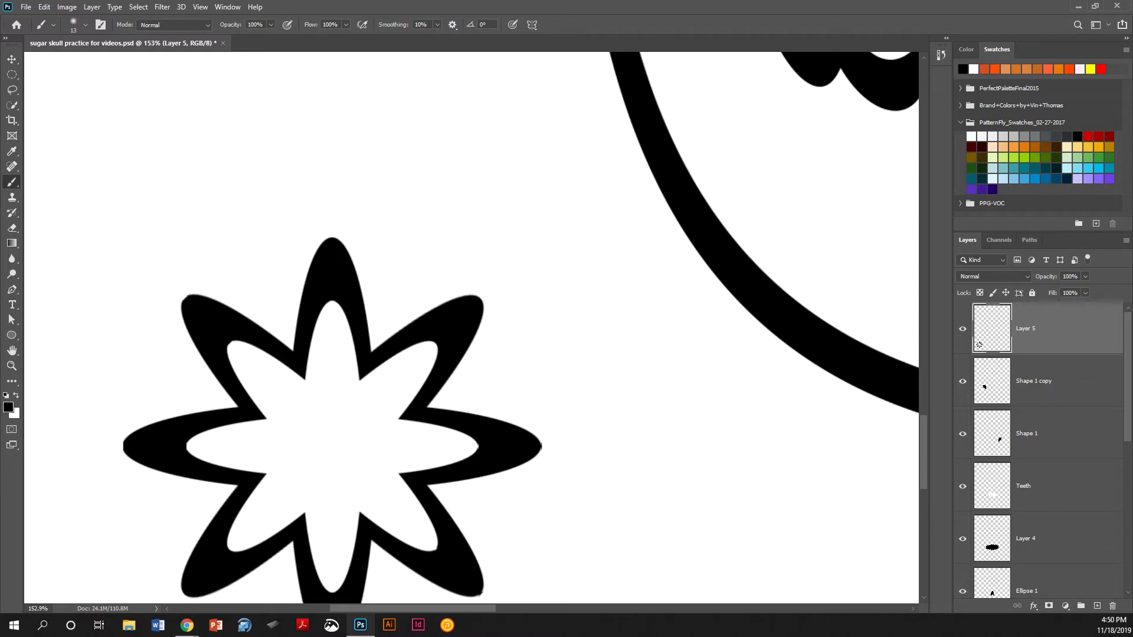
left_click(85, 24)
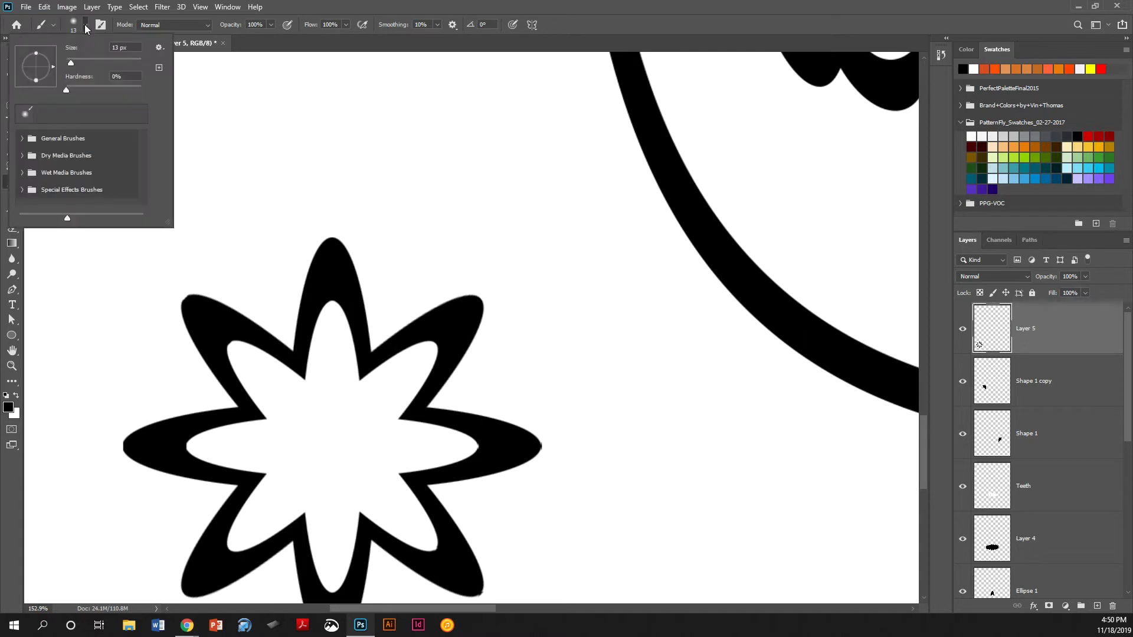
left_click_drag(67, 89, 80, 92)
left_click_drag(122, 97, 153, 101)
scroll(124, 77, "up", 3)
left_click(296, 2)
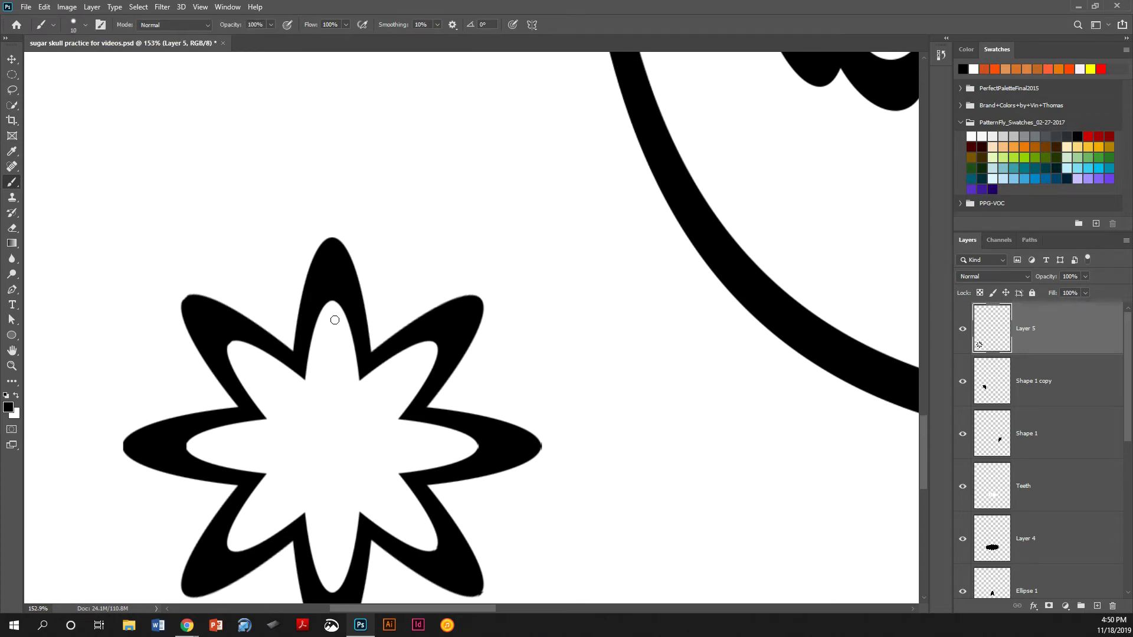
- Paint a black squiggle inside each of the flower's eight white petals
mouse_move(334, 320)
left_mouse_down()
mouse_move(324, 329)
mouse_move(333, 377)
left_mouse_up()
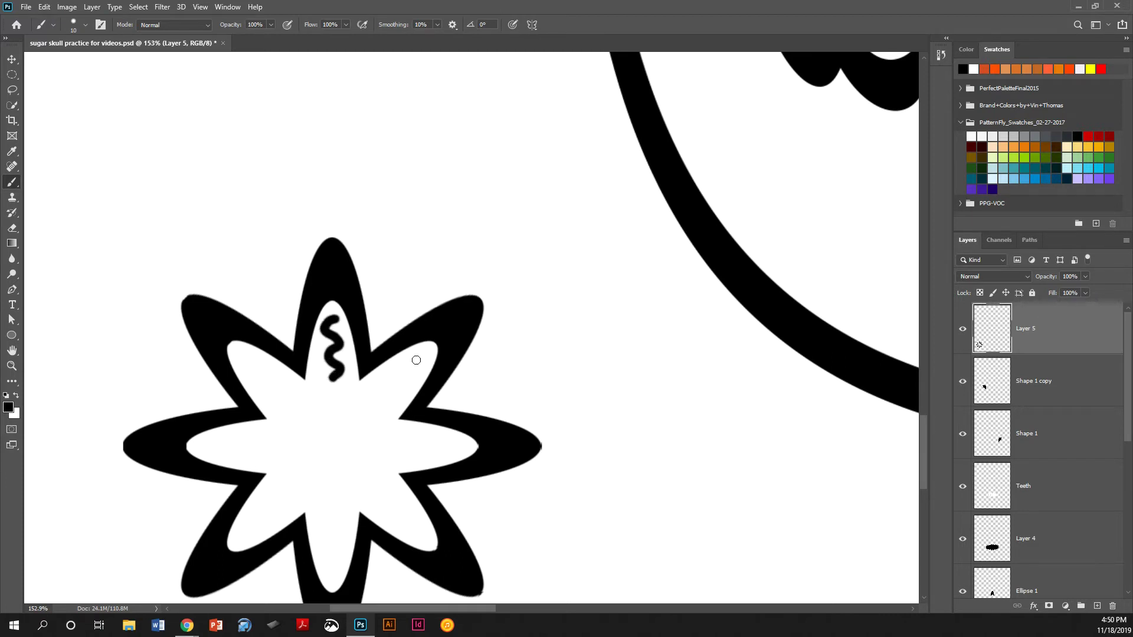
mouse_move(426, 366)
left_mouse_down()
mouse_move(414, 359)
mouse_move(383, 403)
left_mouse_up()
mouse_move(461, 459)
left_mouse_down()
mouse_move(436, 454)
mouse_move(422, 443)
mouse_move(403, 459)
left_mouse_up()
left_click_drag(416, 542, 378, 495)
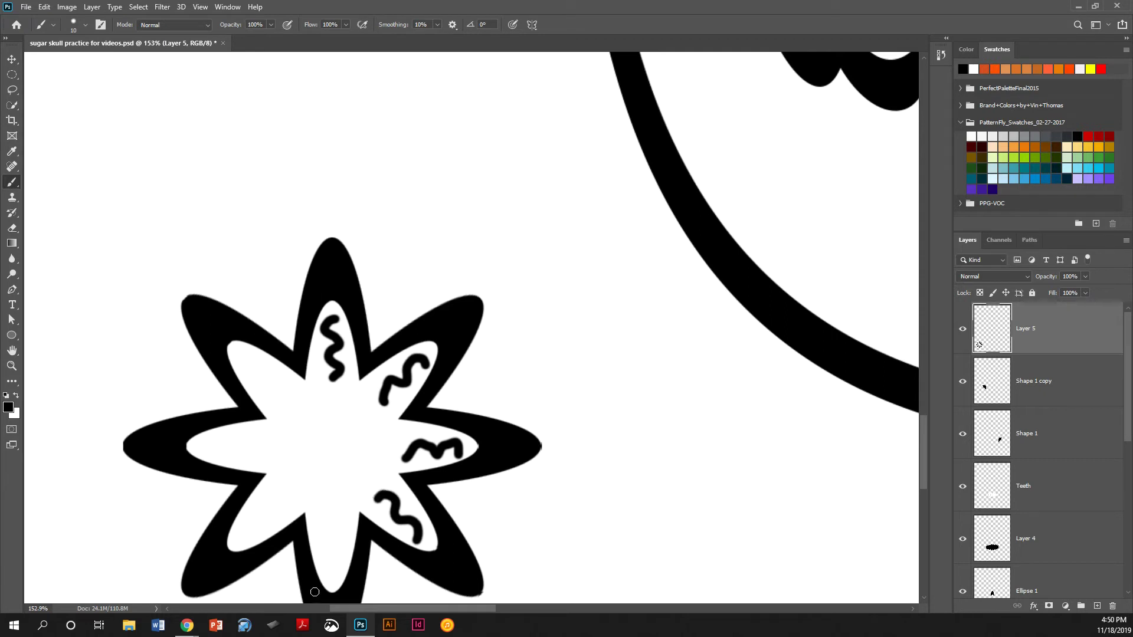
mouse_move(323, 574)
left_mouse_down()
mouse_move(327, 546)
mouse_move(337, 512)
left_mouse_up()
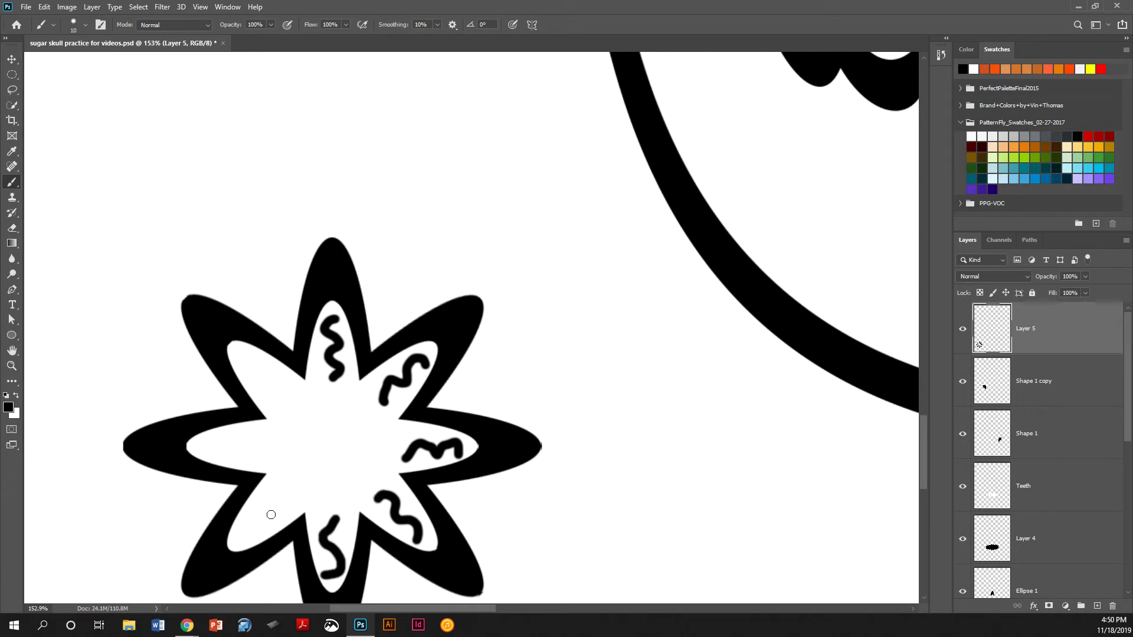
mouse_move(249, 537)
left_mouse_down()
mouse_move(239, 530)
mouse_move(278, 494)
left_mouse_up()
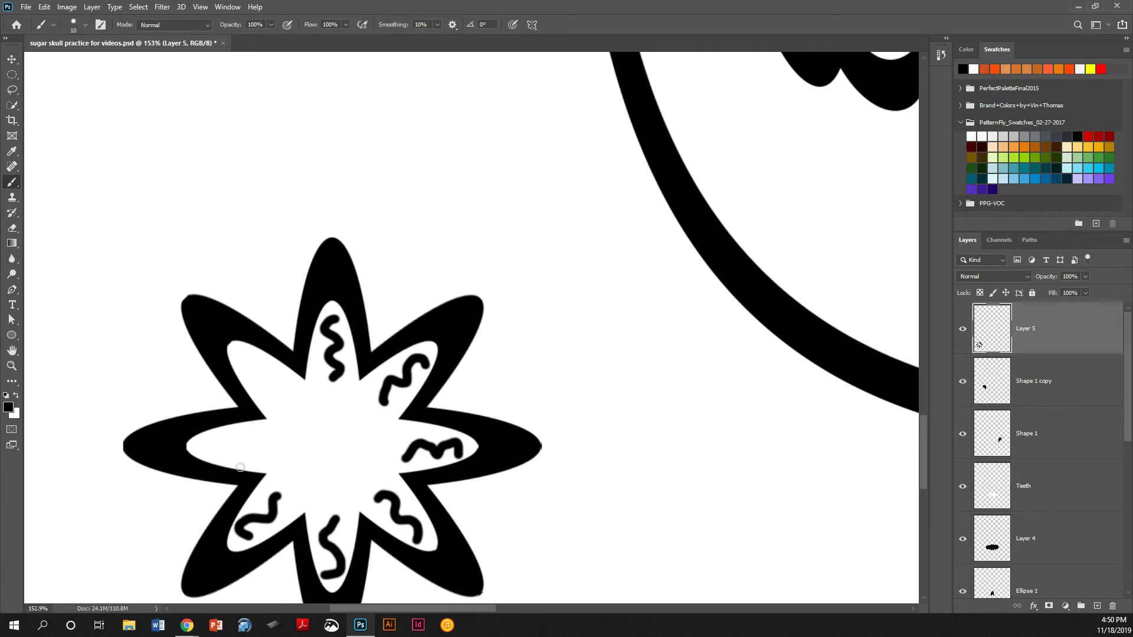
mouse_move(217, 435)
left_mouse_down()
mouse_move(240, 443)
mouse_move(251, 458)
mouse_move(278, 447)
left_mouse_up()
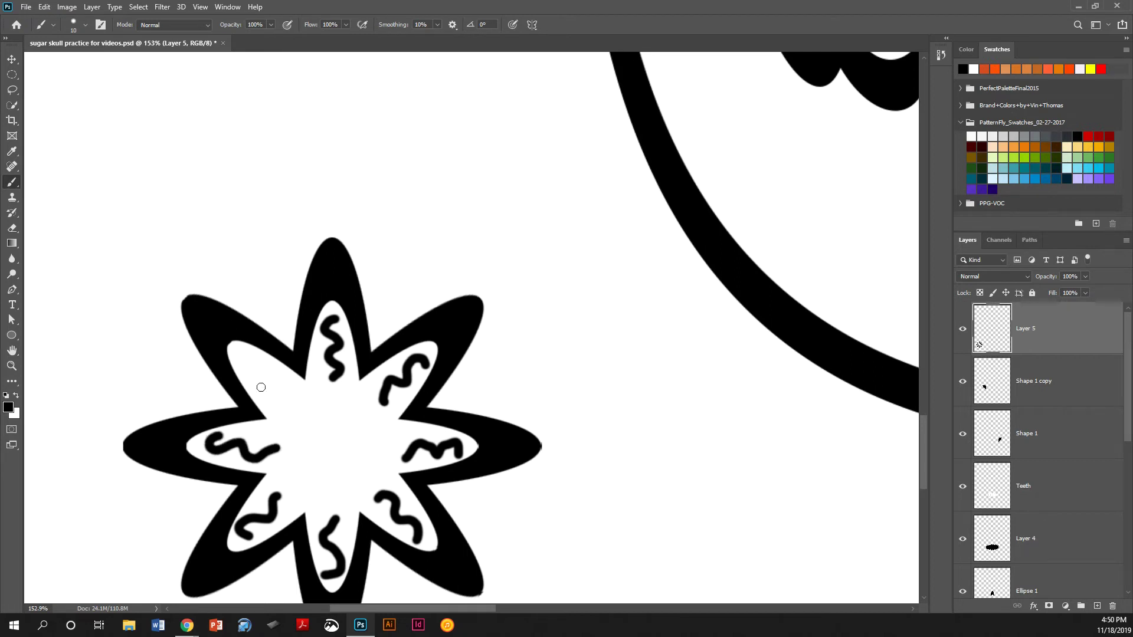
mouse_move(247, 352)
left_mouse_down()
mouse_move(267, 370)
mouse_move(286, 399)
left_mouse_up()
- Add a new layer with a black-filled circle at the flower's centre, using the Elliptical Marquee, and deselect
scroll(335, 443, "down", 2)
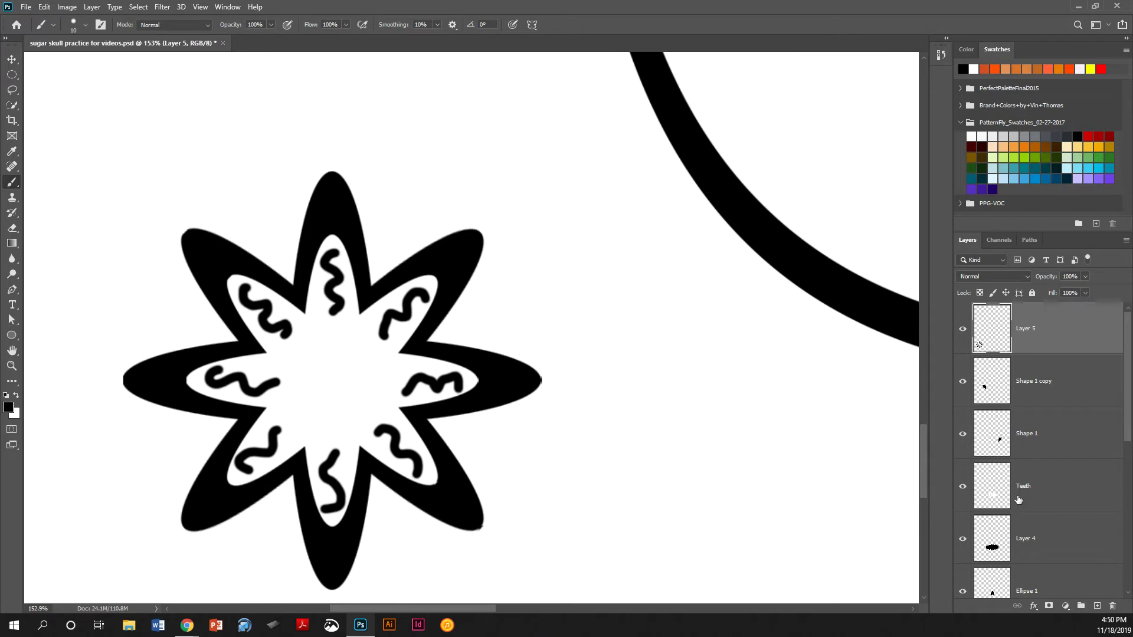
left_click(1099, 606)
left_click(11, 77)
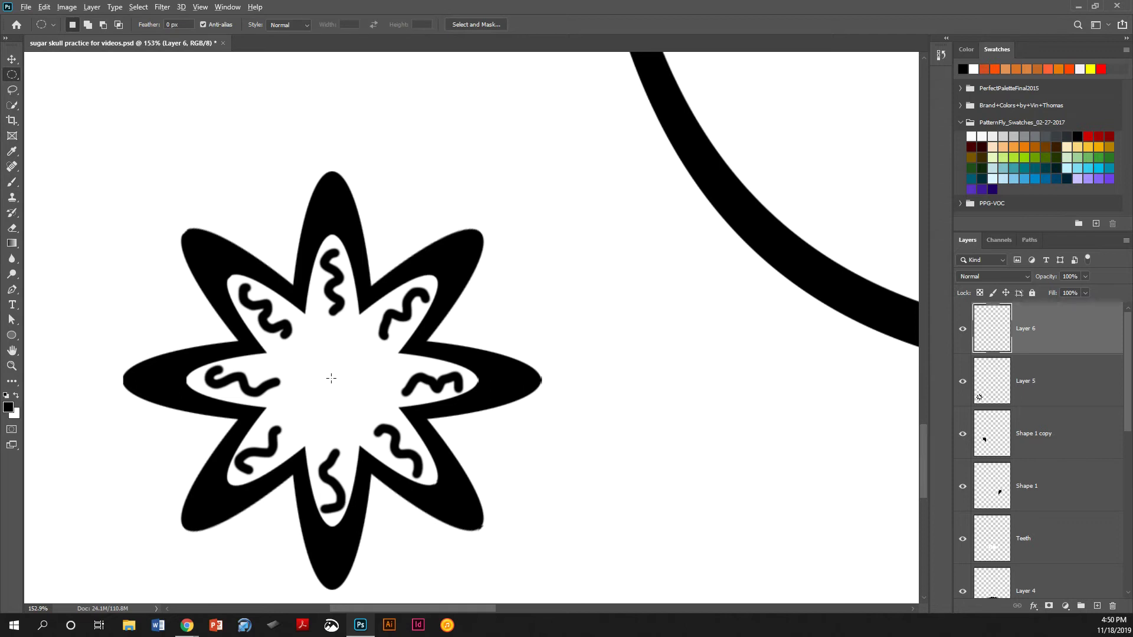
left_click_drag(333, 379, 381, 433)
left_click_drag(324, 370, 326, 379)
key("alt+BackSpace")
key("ctrl+d")
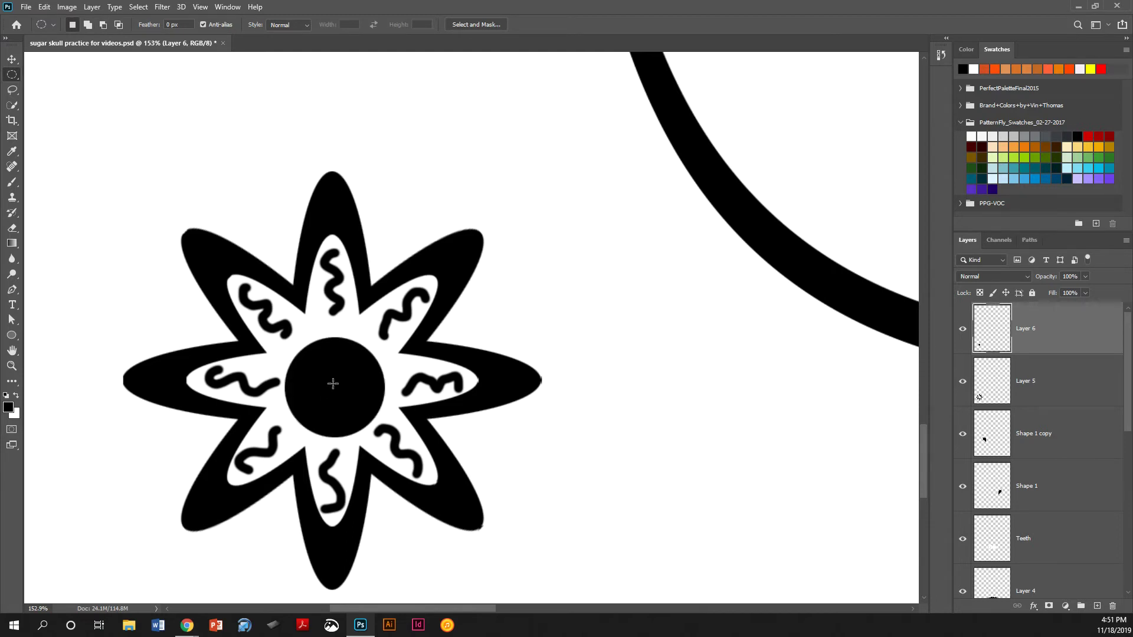
- Fill a smaller circle inside the black centre with white and merge the circle layer down into the flower's layer
left_click_drag(334, 384, 369, 426)
key("ctrl+BackSpace")
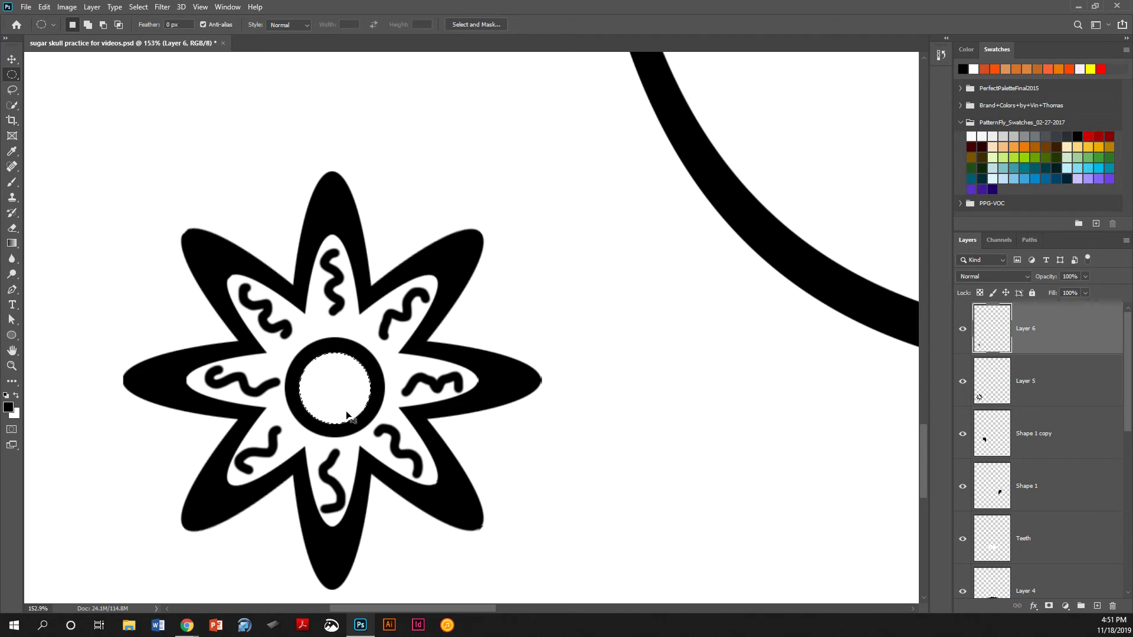
key("ctrl+d")
right_click(1045, 342)
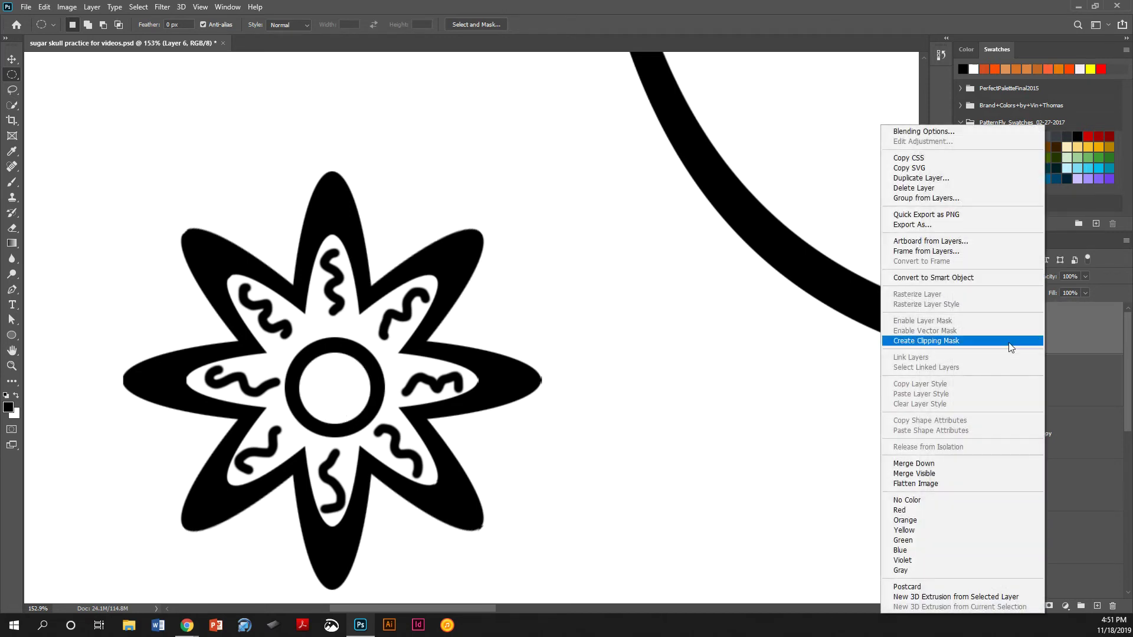
left_click(942, 464)
- Move the finished flower onto the centre of the skull's chin outline
key("v")
left_click_drag(326, 406, 344, 382)
scroll(357, 374, "down", 3)
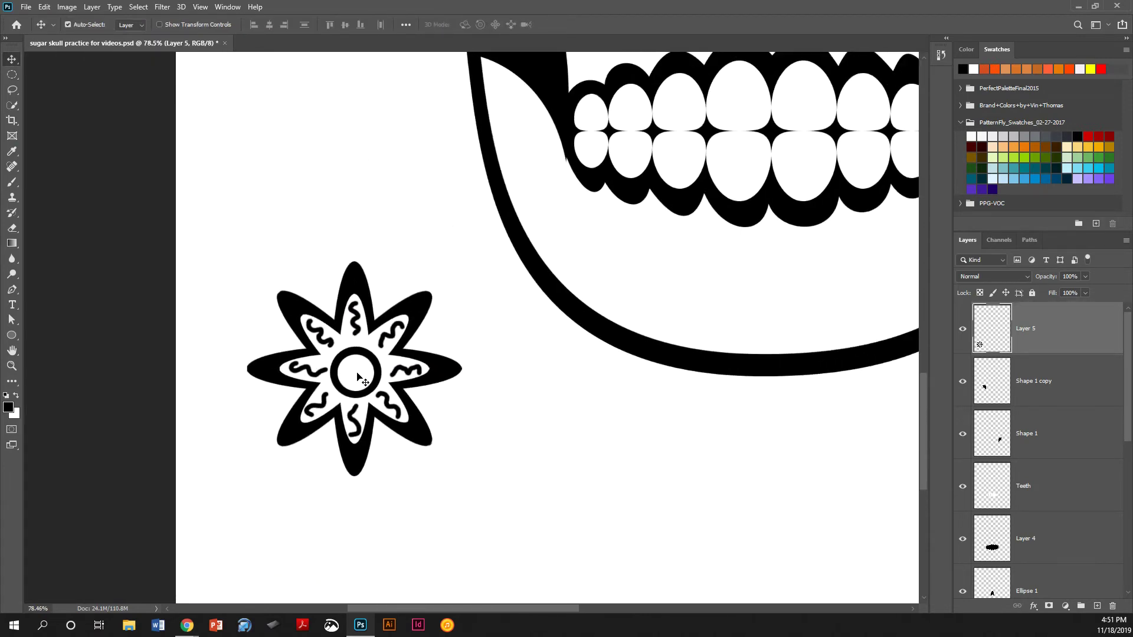
scroll(357, 376, "down", 4)
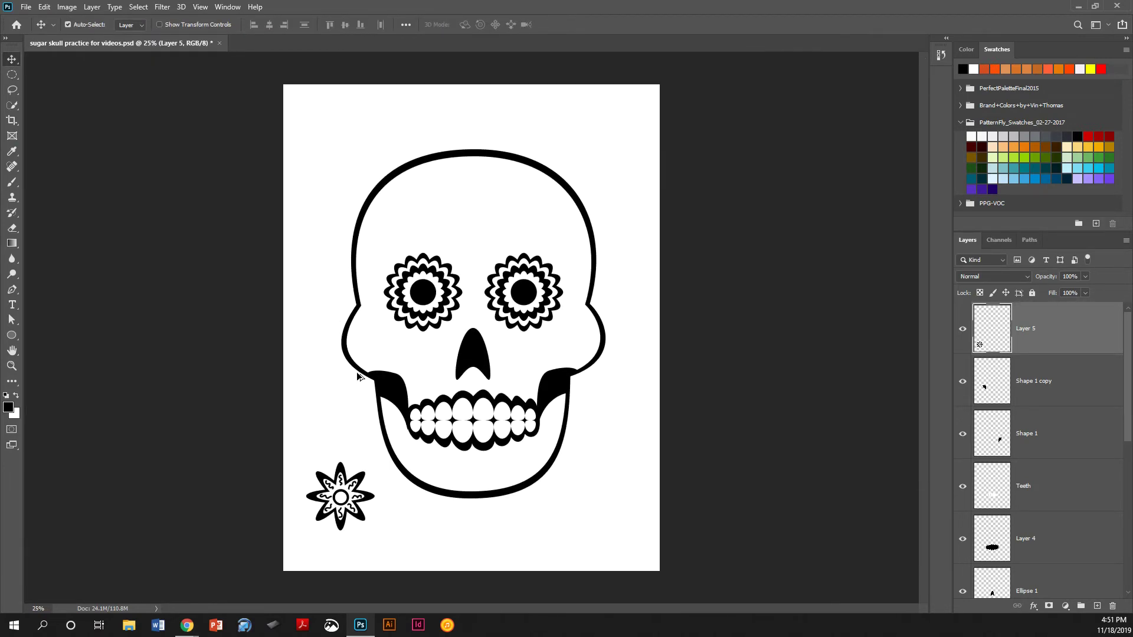
left_click_drag(345, 505, 473, 495)
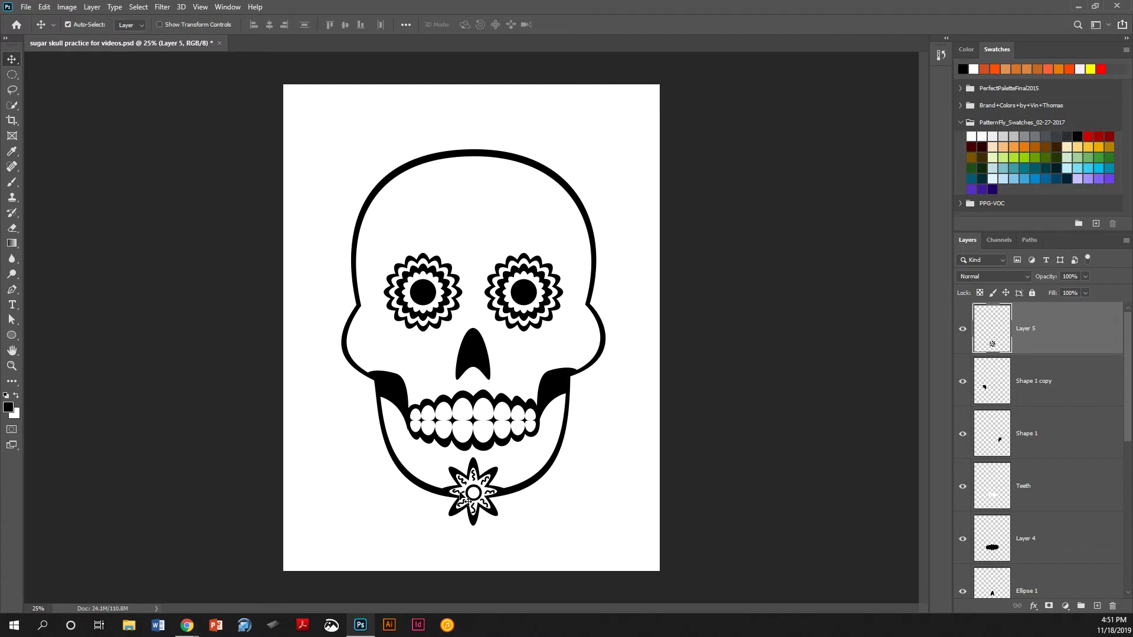
- Place a flower duplicate scaled to about 188% on the skull's upper-left edge and a copy of it on the upper-right edge
key("ctrl+j")
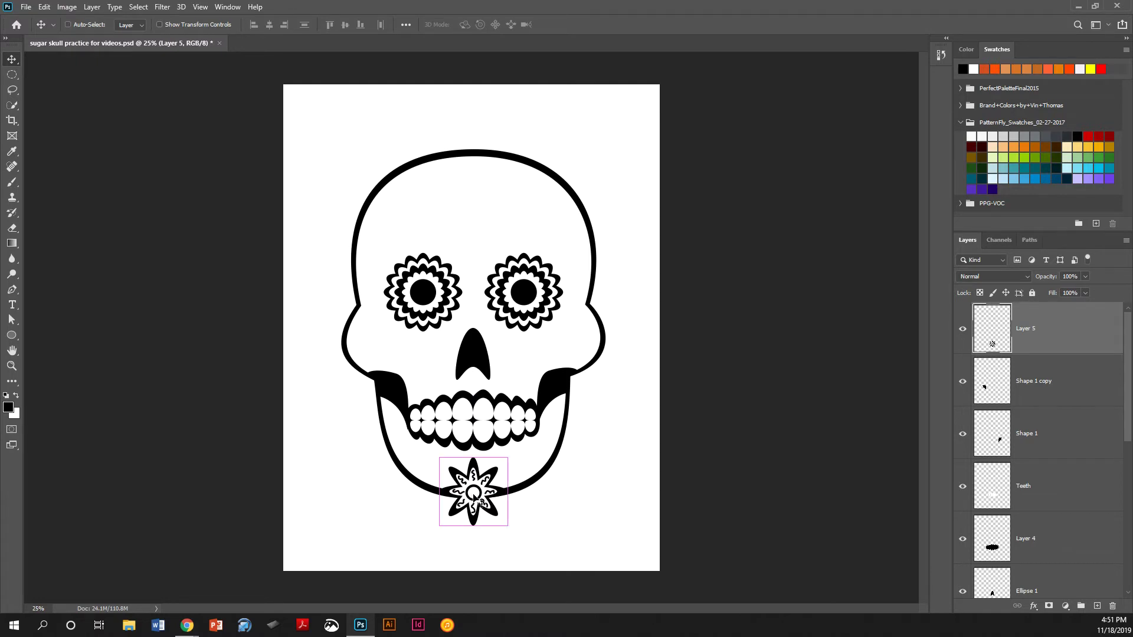
left_click_drag(474, 498, 407, 177)
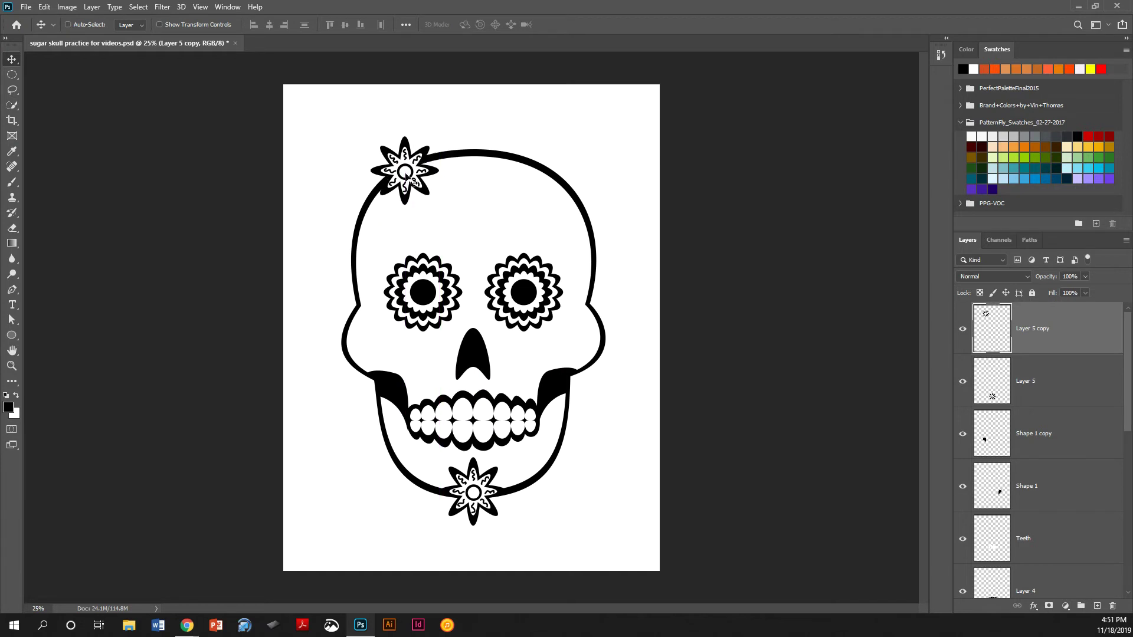
key("ctrl+t")
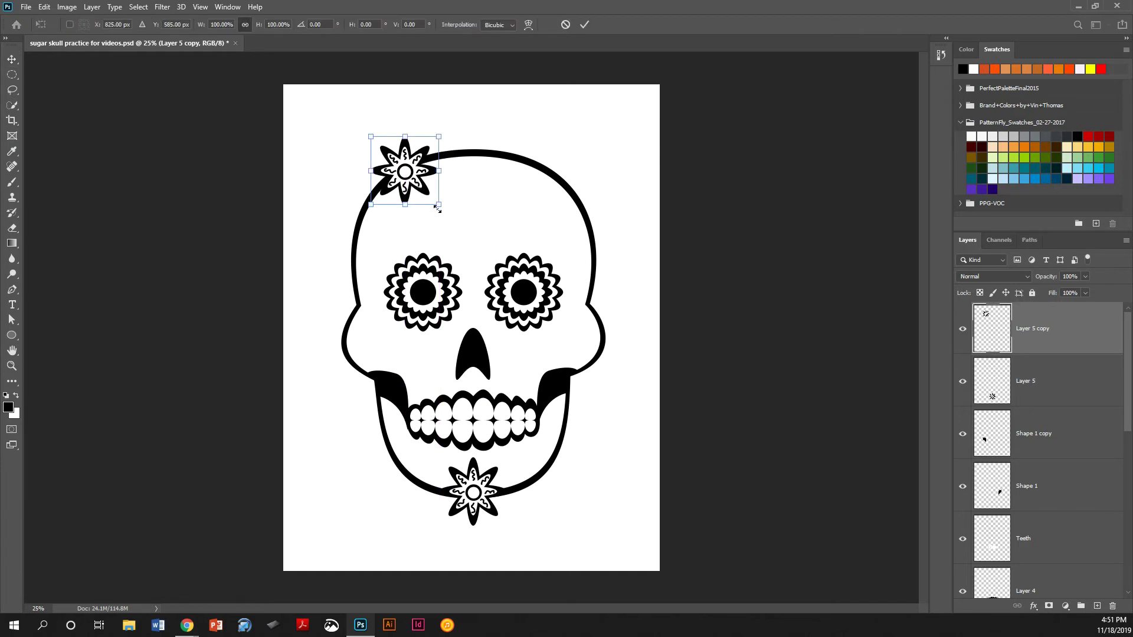
left_click_drag(439, 204, 501, 265)
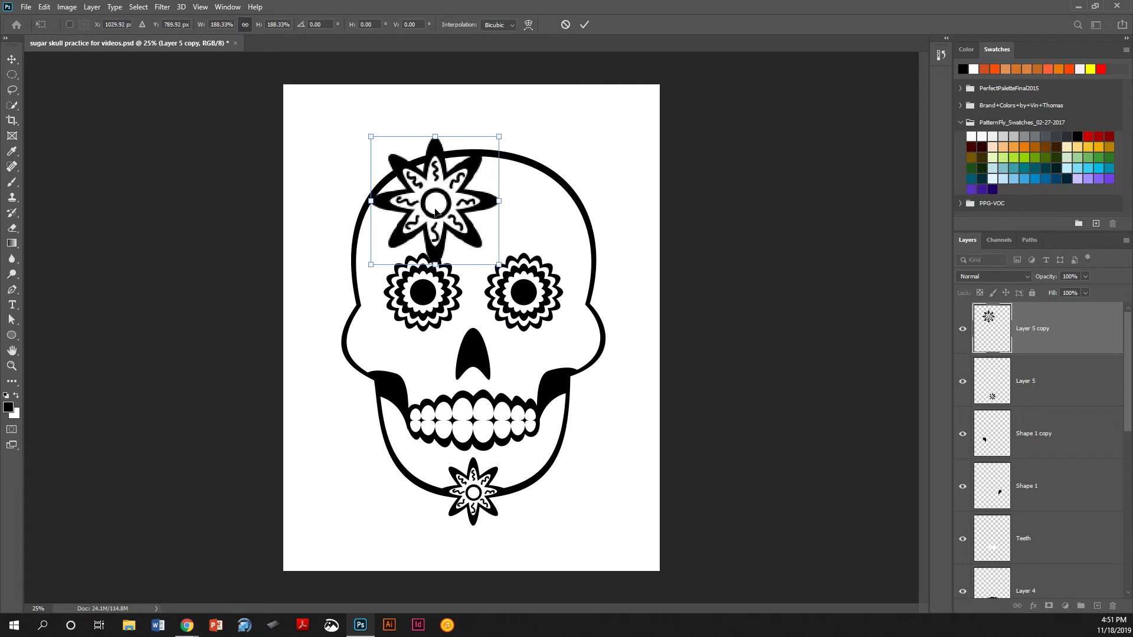
left_click_drag(435, 210, 391, 194)
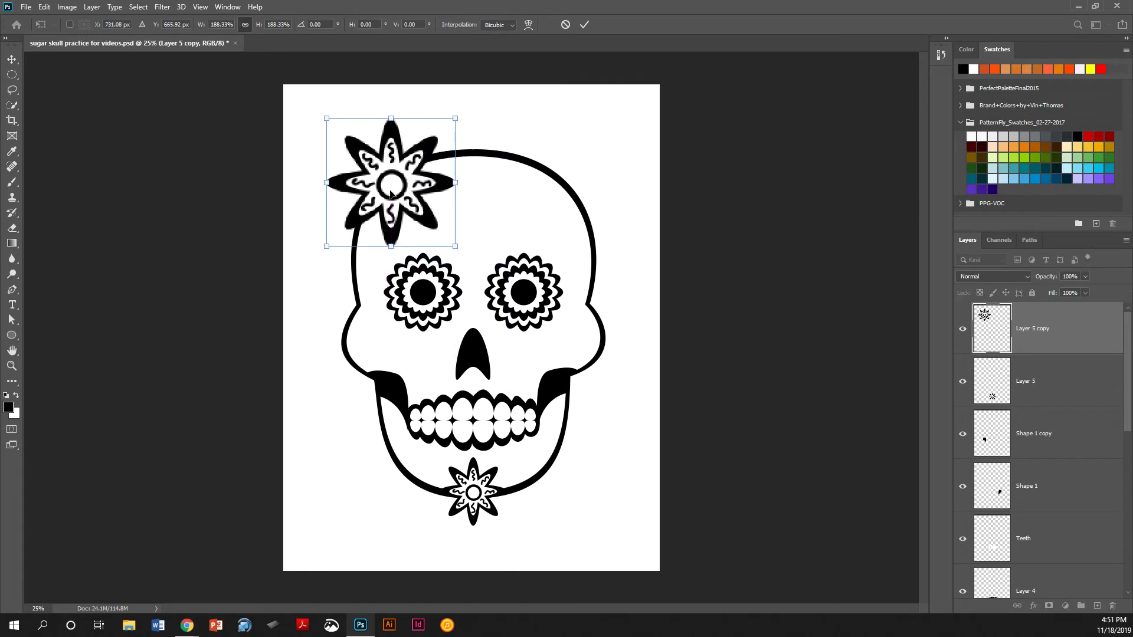
key("Return")
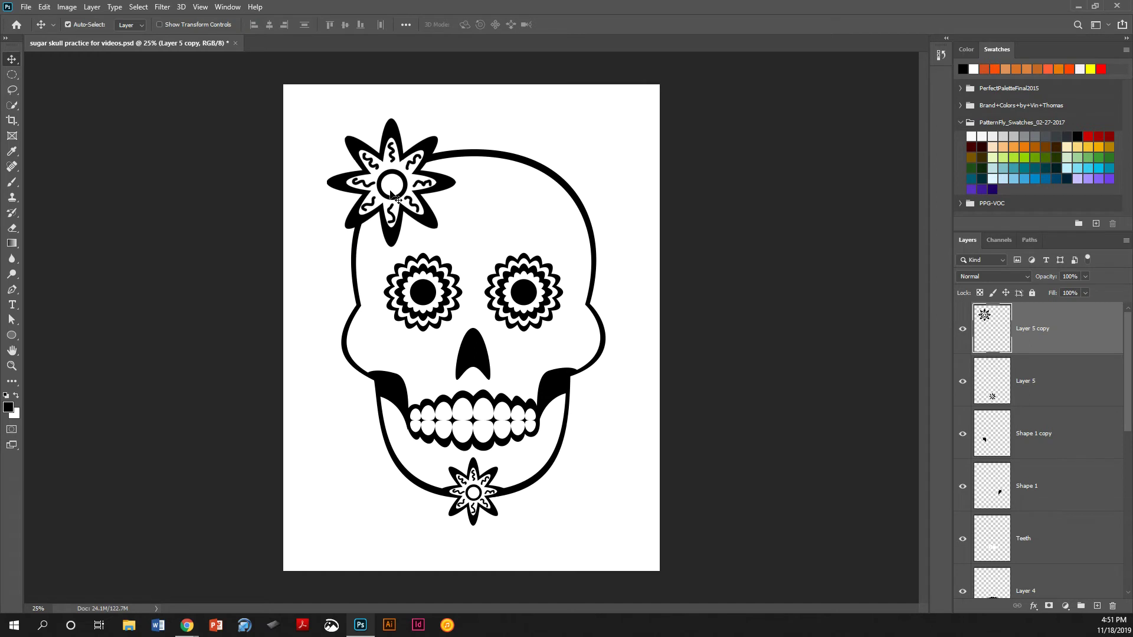
key("ctrl+j")
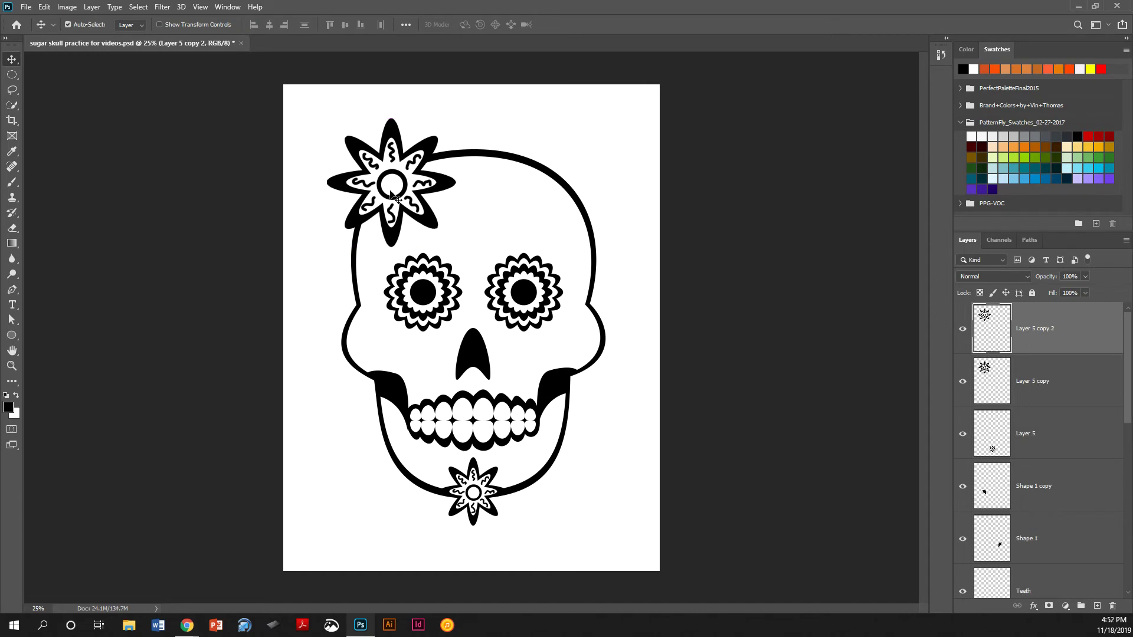
left_click_drag(391, 195, 551, 195)
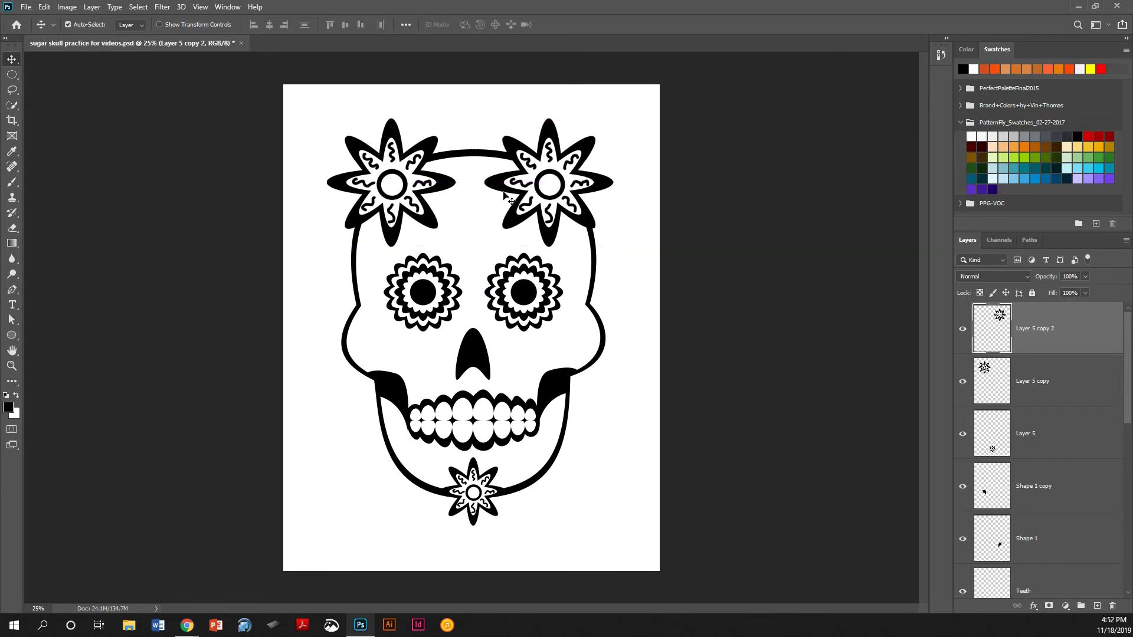
- Paint thin black curling vine lines freehand across the left half of the skull on a new layer
left_click(1097, 607)
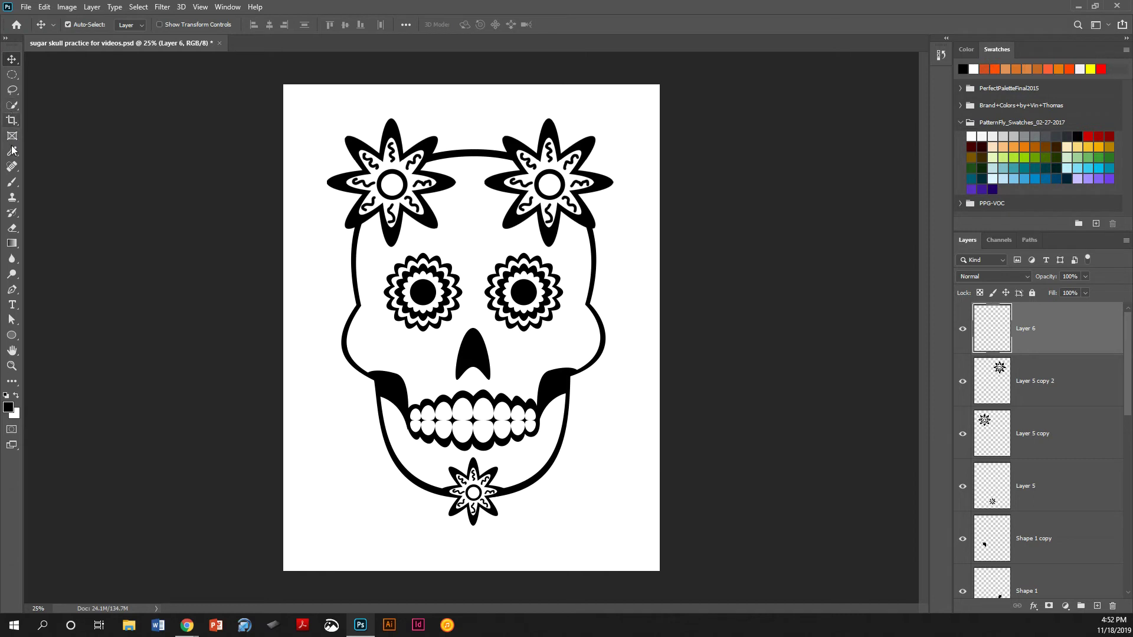
left_click(12, 183)
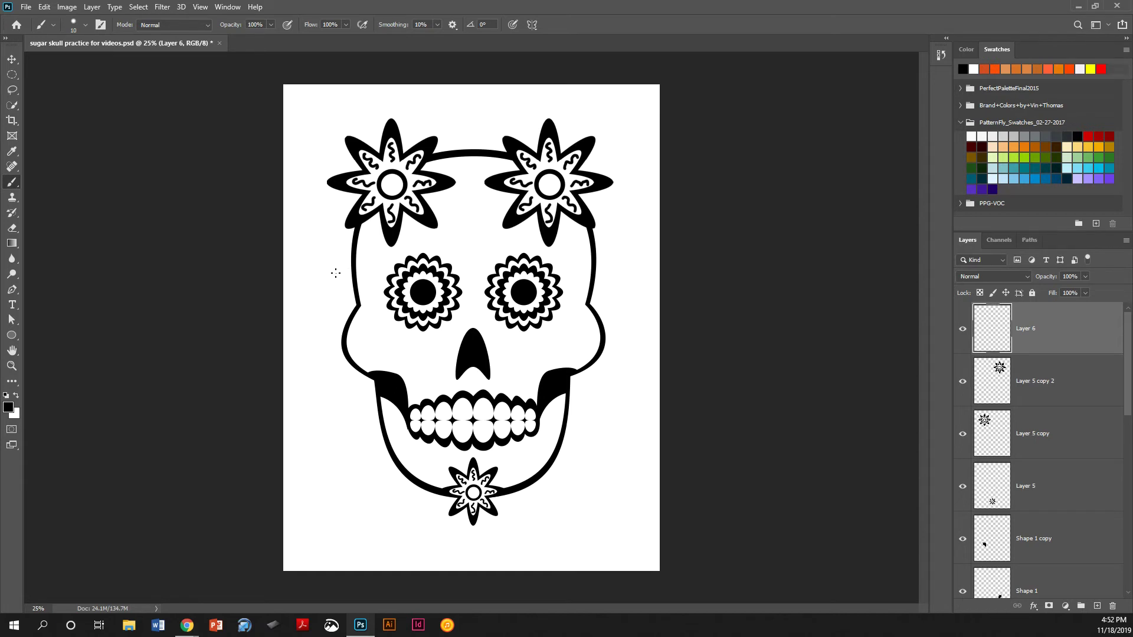
mouse_move(322, 258)
left_mouse_down()
mouse_move(348, 249)
mouse_move(384, 356)
mouse_move(405, 344)
left_mouse_up()
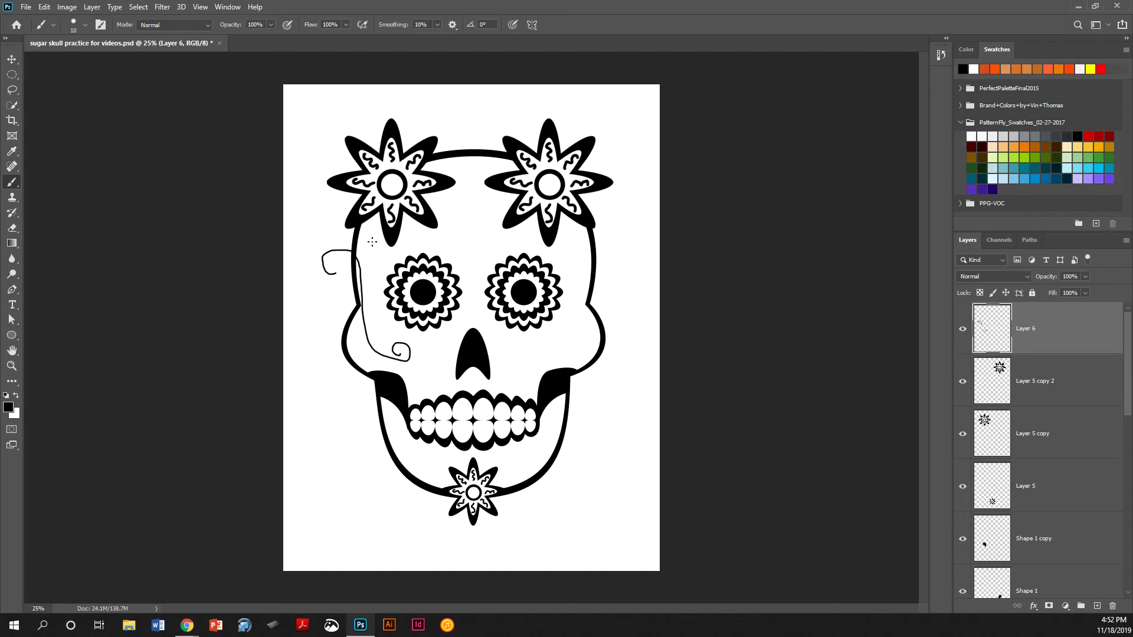
mouse_move(371, 241)
left_mouse_down()
mouse_move(402, 252)
mouse_move(458, 229)
left_mouse_up()
mouse_move(336, 456)
left_mouse_down()
mouse_move(356, 435)
mouse_move(399, 441)
mouse_move(421, 471)
mouse_move(444, 461)
left_mouse_up()
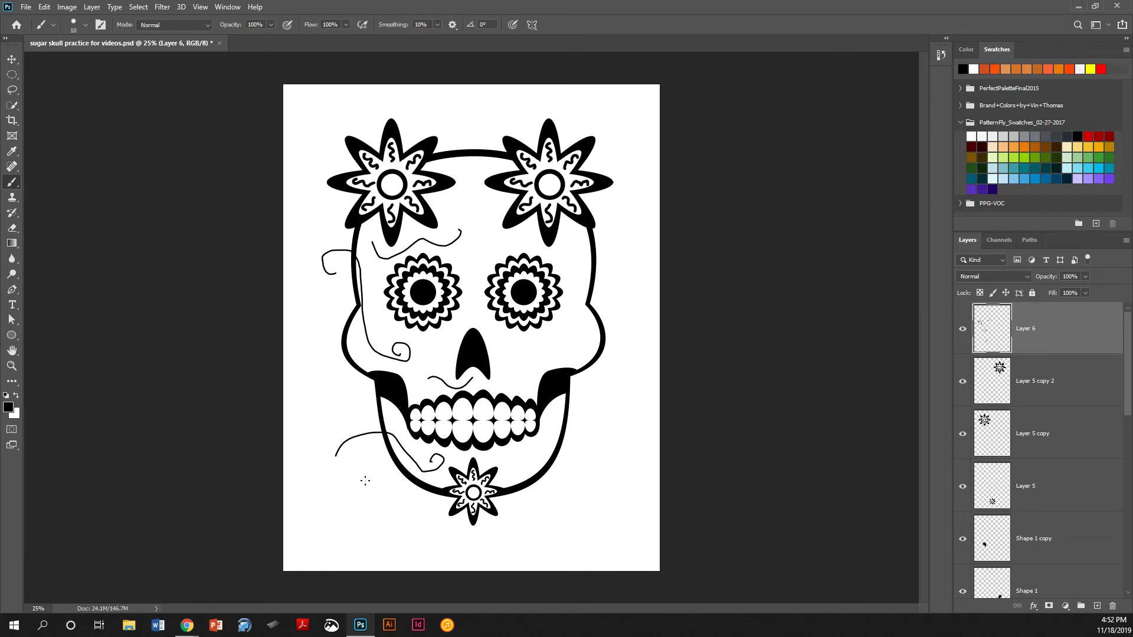
mouse_move(322, 399)
left_mouse_down()
mouse_move(357, 398)
mouse_move(390, 417)
left_mouse_up()
mouse_move(339, 336)
left_mouse_down()
mouse_move(376, 366)
mouse_move(421, 360)
left_mouse_up()
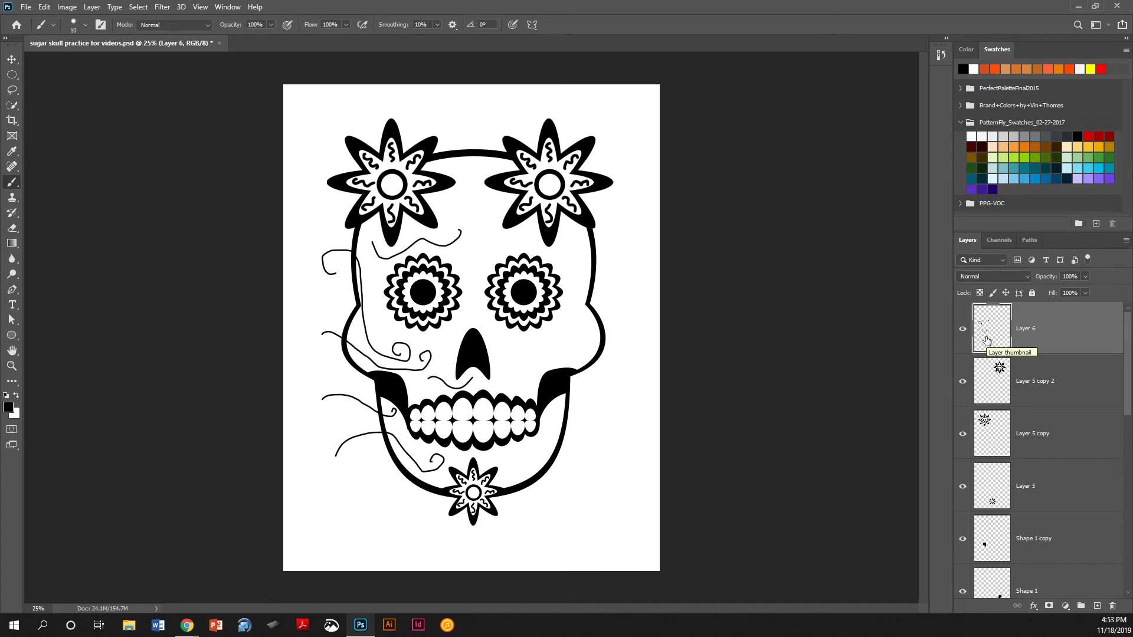
- Duplicate the vine line layer and flip the copy horizontally
key("ctrl+j")
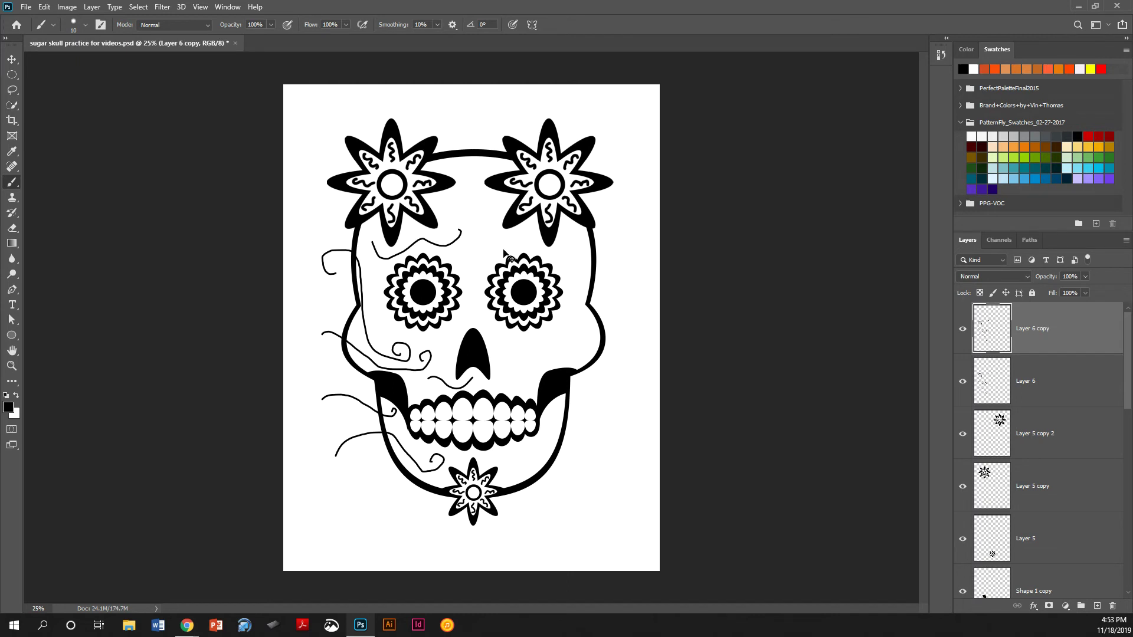
key("ctrl+t")
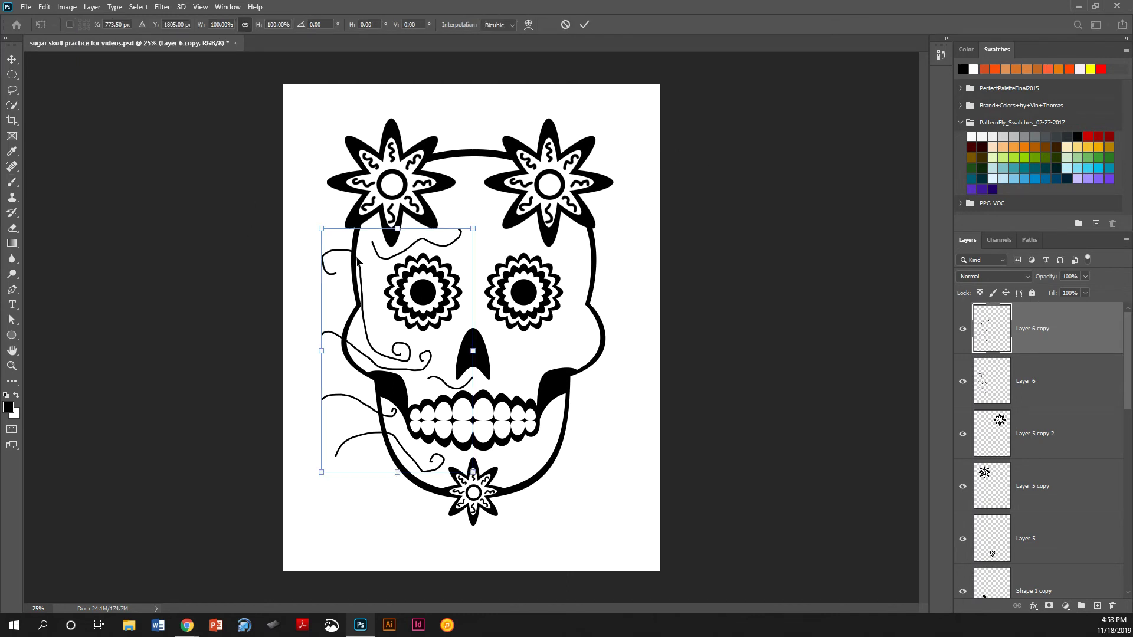
right_click(390, 290)
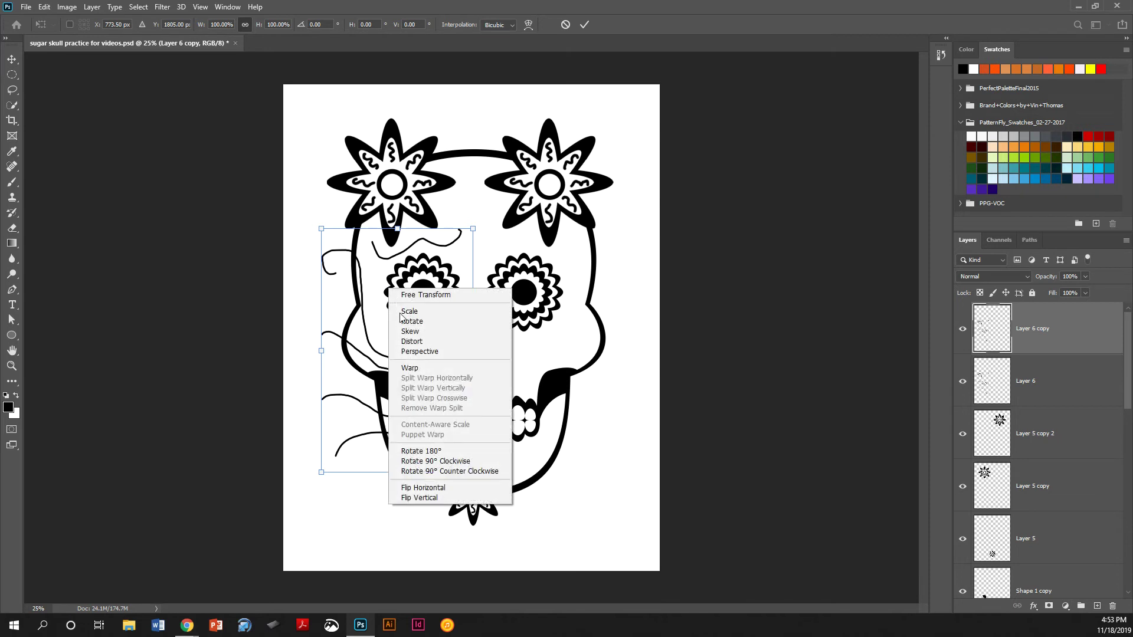
left_click(435, 487)
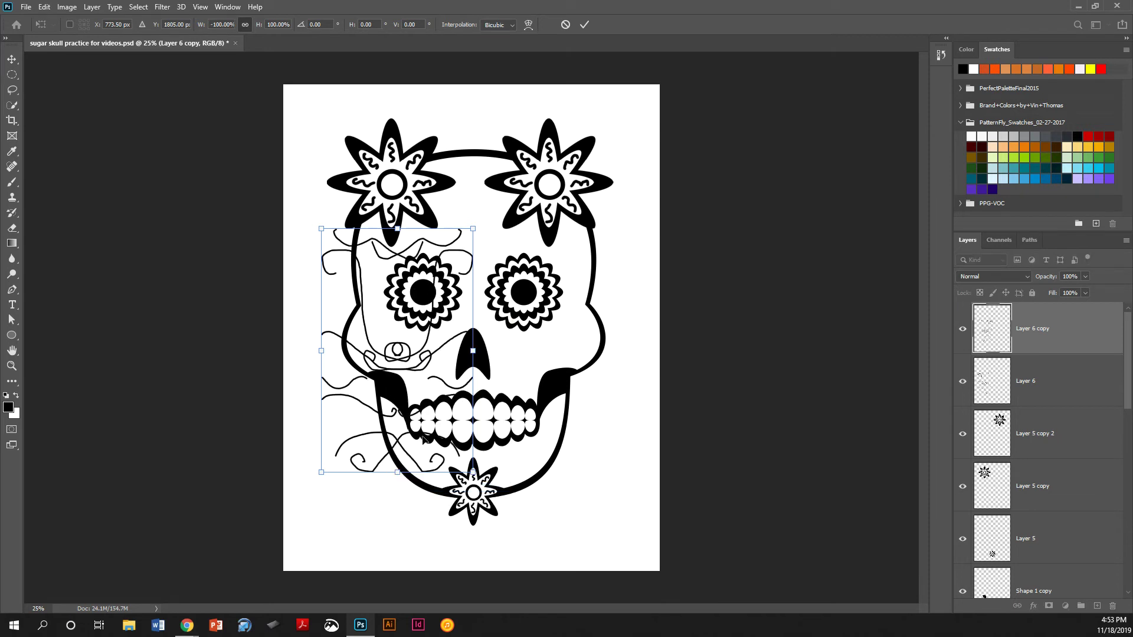
- Move the flipped vine copy horizontally to X 1801.50 px so it mirrors the vines on the skull's right half, and apply the transform
key("Right")
key("Right")
key("Right")
key("Right")
key("Right")
key("Right")
key("Right")
key("Right")
key("Right")
key("Right")
key("Right")
key("Right")
key("Right")
key("Right")
key("Right")
key("Right")
key("Right")
key("Right")
key("Right")
key("Right")
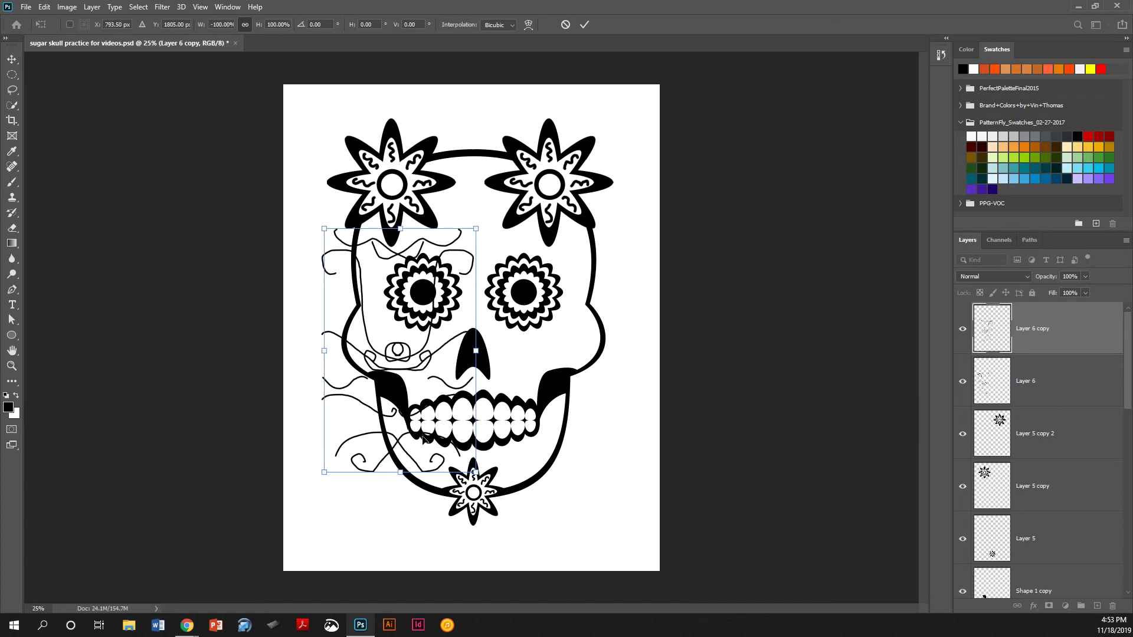
key("Right")
key("Right")
key("Right")
key("Right")
key("Right")
key("Right")
key("Right")
key("Right")
key("Right")
key("Right")
key("Right")
key("Right")
key("Right")
key("Right")
key("Right")
key("Right")
key("Right")
key("Right")
key("Right")
key("Right")
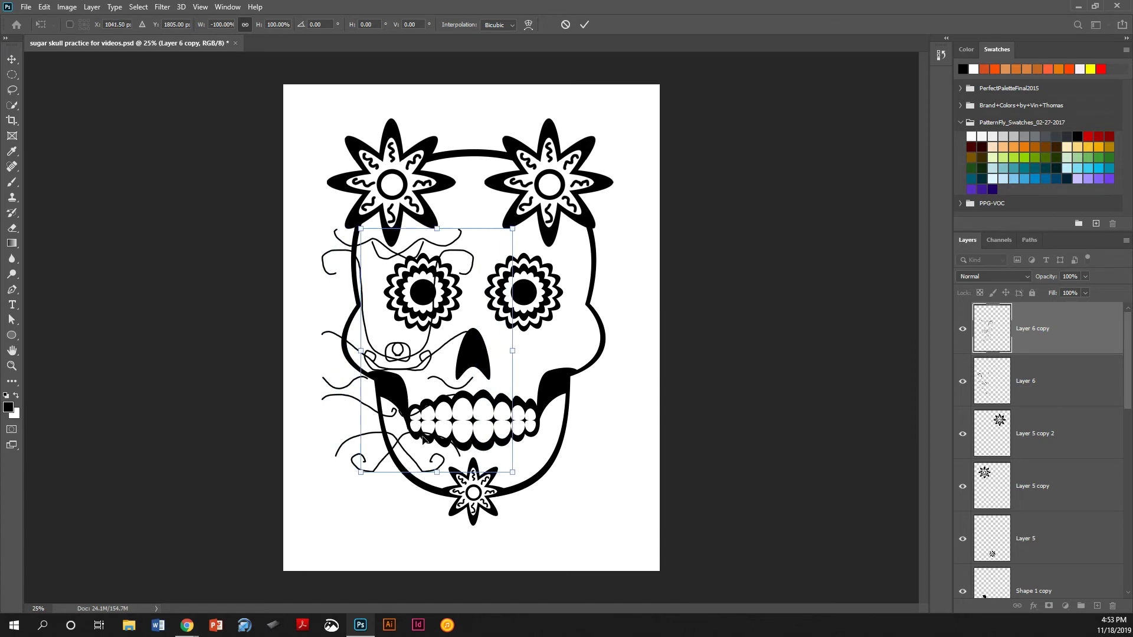
key("Right")
key("Right")
key("Right")
key("Right")
key("Right")
key("Right")
key("Right")
key("Right")
key("Right")
key("Right")
key("Right")
key("Right")
key("Right")
key("Right")
key("Right")
key("Right")
key("Right")
key("Right")
key("Right")
key("Right")
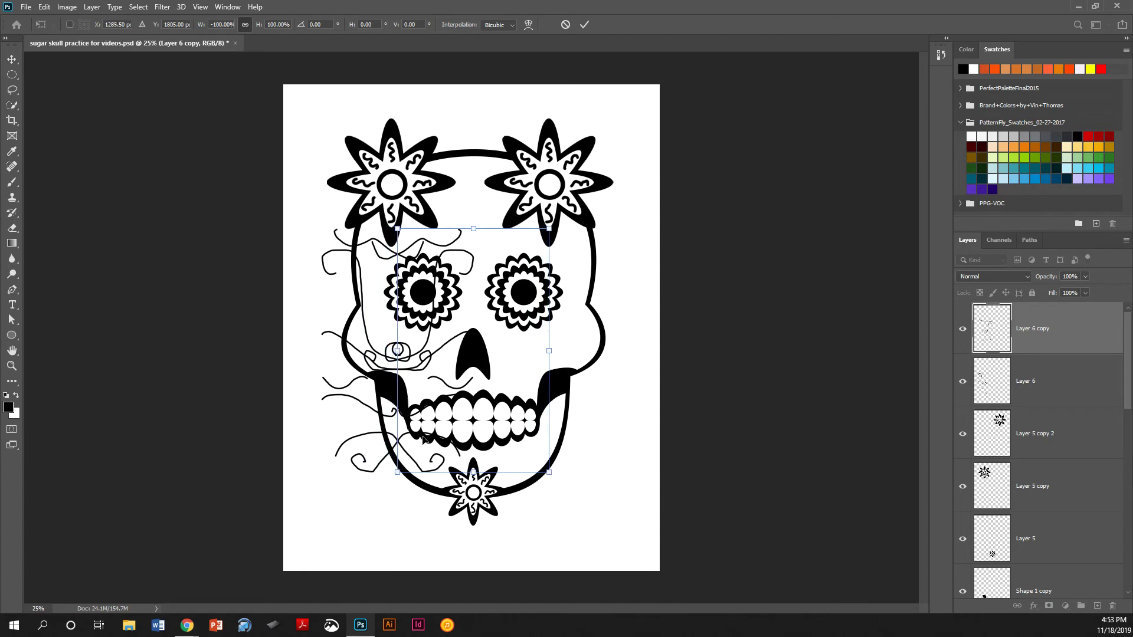
key("Right")
key("Right")
key("Right")
key("Right")
key("Right")
key("Right")
key("Right")
key("Right")
key("Right")
key("Right")
key("Right")
key("Right")
key("Right")
key("Right")
key("Right")
key("Right")
key("Right")
key("Right")
key("Right")
key("Right")
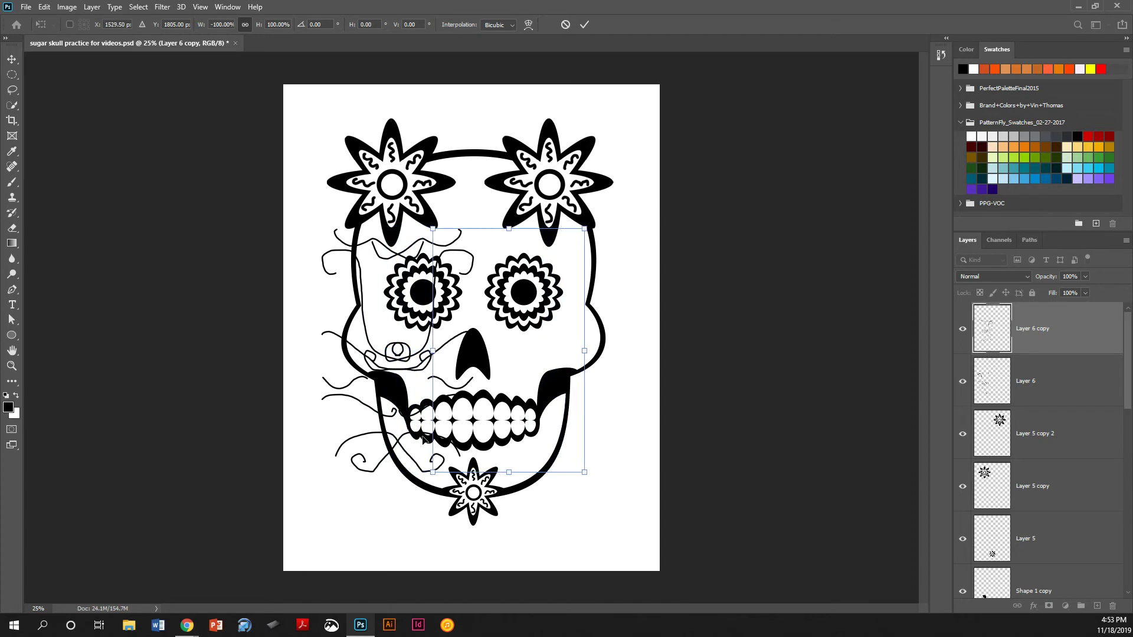
key("Right")
key("Right")
key("Right")
key("Right")
key("Right")
key("Right")
key("Right")
key("Right")
key("Right")
key("Right")
key("Right")
key("Right")
key("Right")
key("Right")
key("Right")
key("Right")
key("Right")
key("Right")
key("Right")
key("Right")
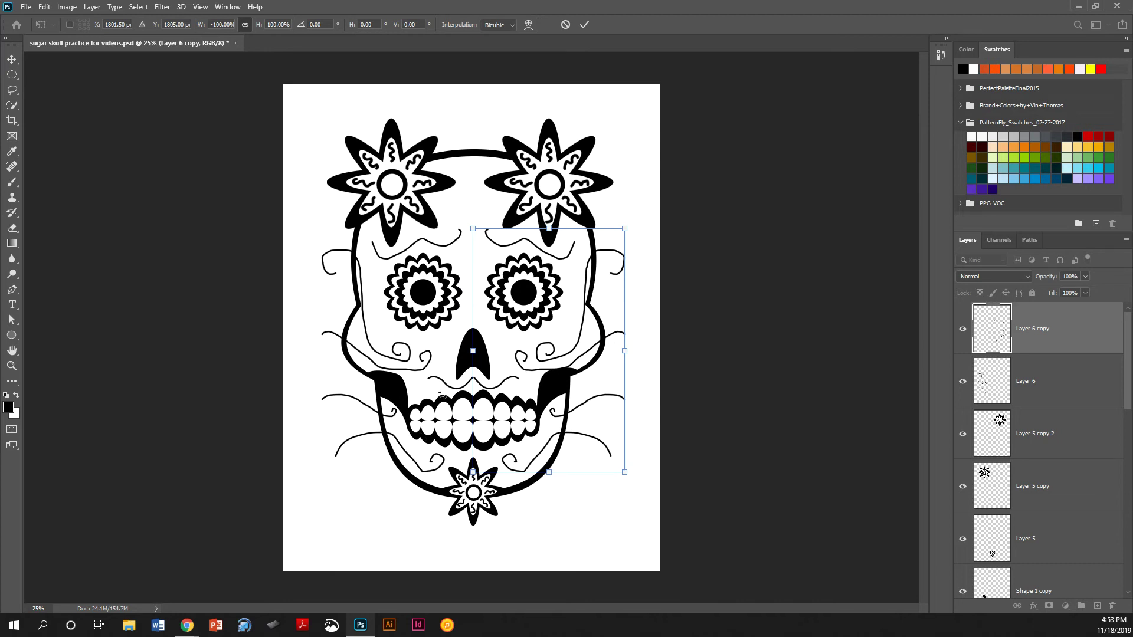
left_click(583, 24)
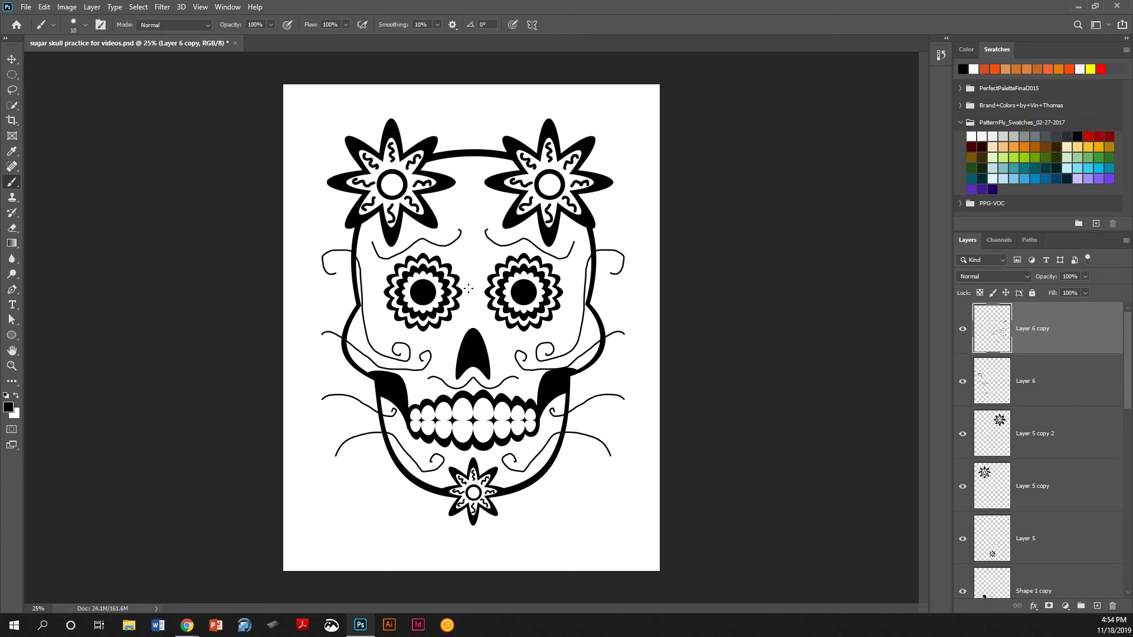
- Load the white skull interior of Layer 3 as a selection and use it as a layer mask on the chin flower
scroll(1041, 493, "down", 10)
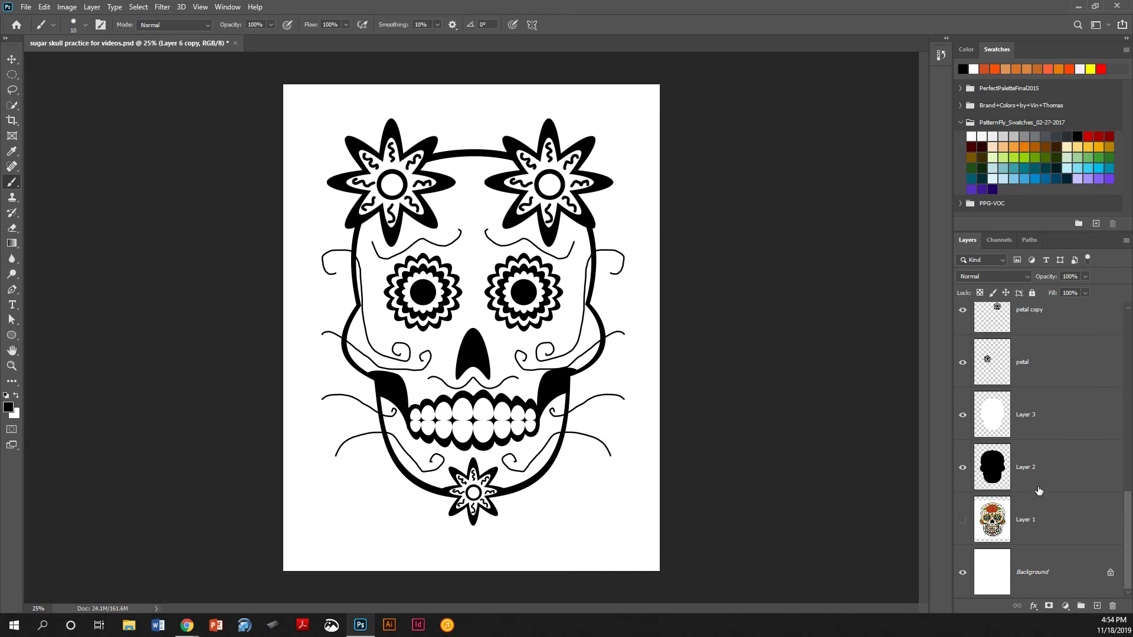
left_click(993, 423)
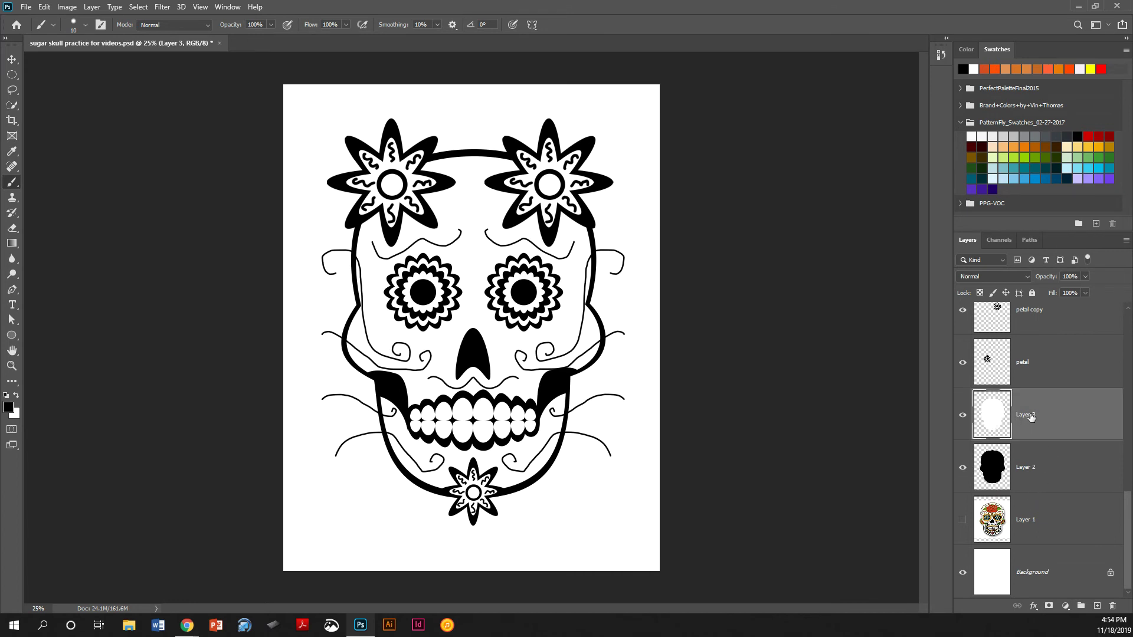
left_click(1002, 471)
left_click(993, 426)
left_click(987, 405, "ctrl")
left_click(11, 59)
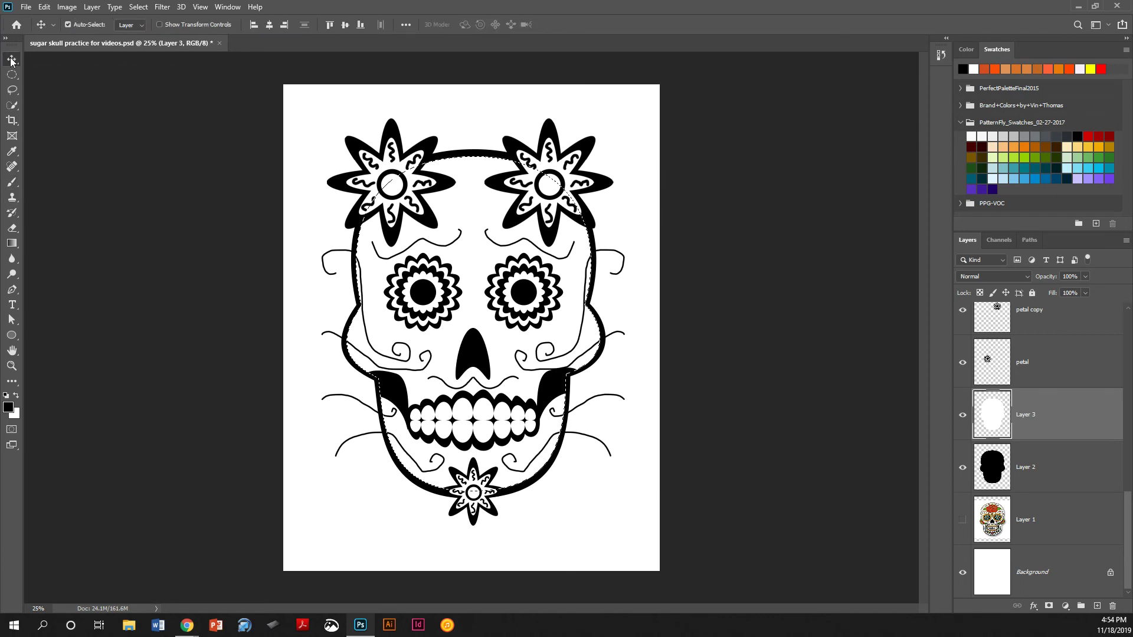
left_click(479, 511)
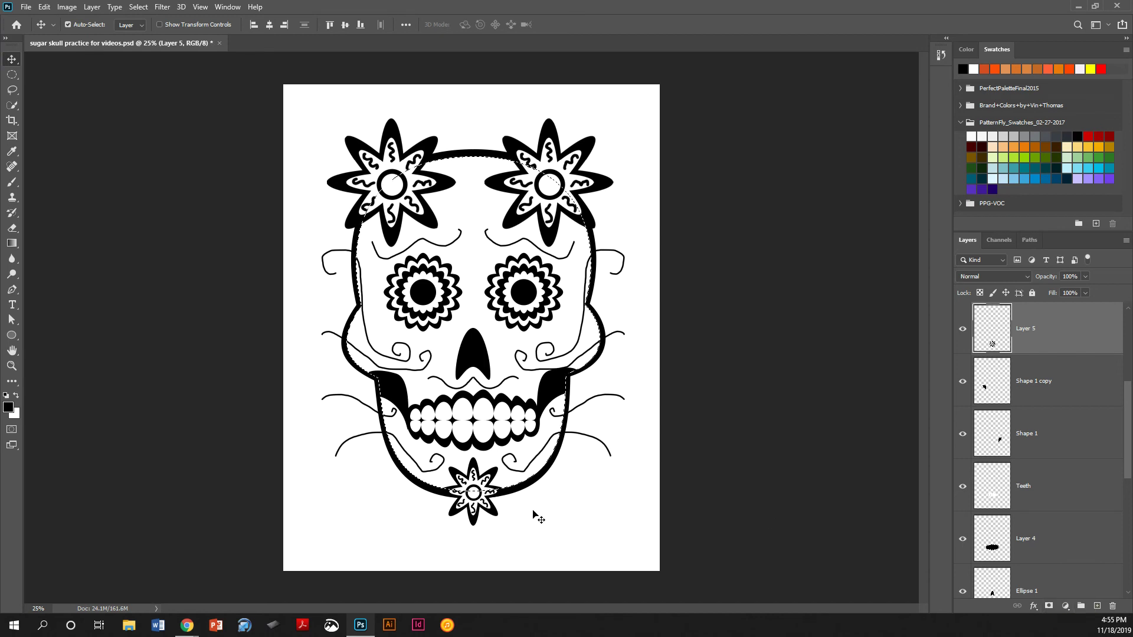
left_click(1049, 607)
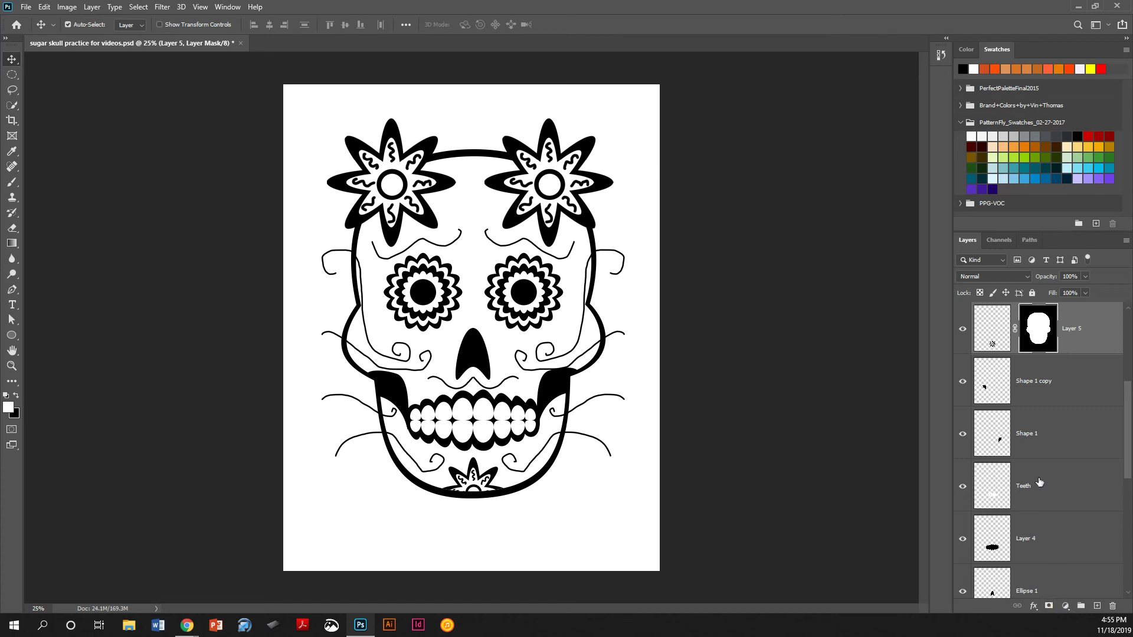
- Merge the upper-right head flower layer down into the upper-left flower's layer
scroll(1043, 478, "up", 4)
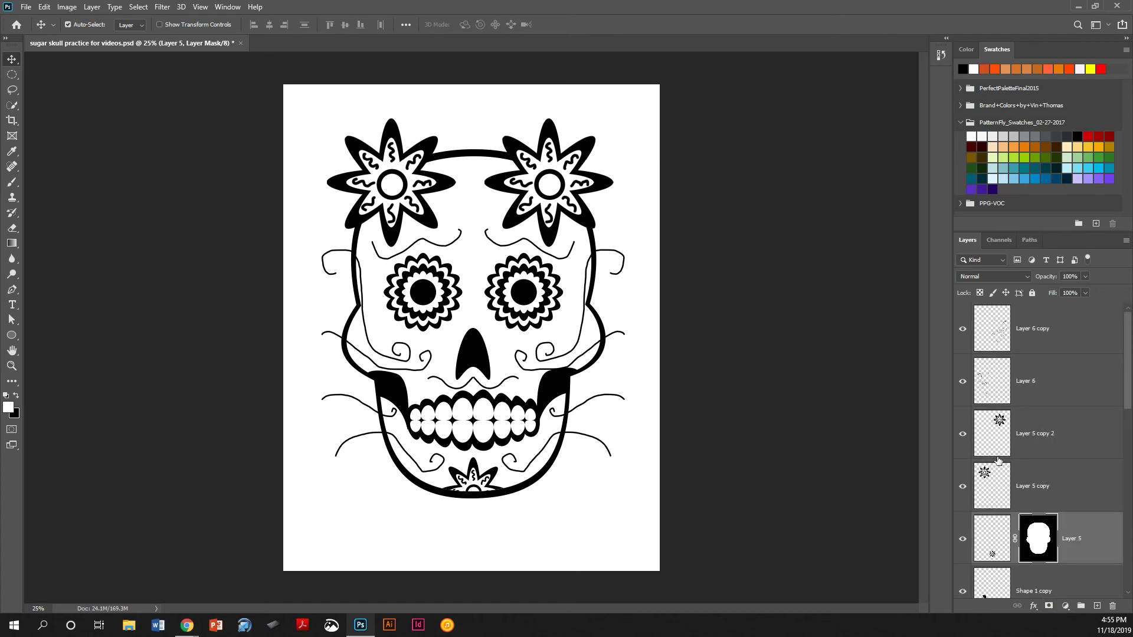
left_click(1046, 429)
right_click(1046, 426)
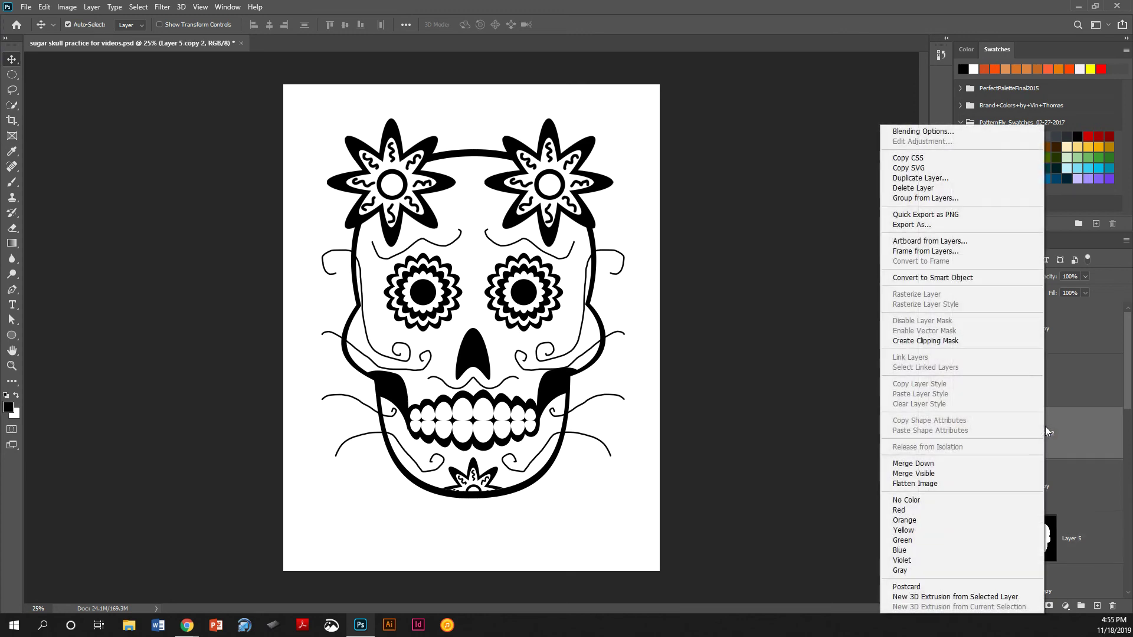
left_click(926, 464)
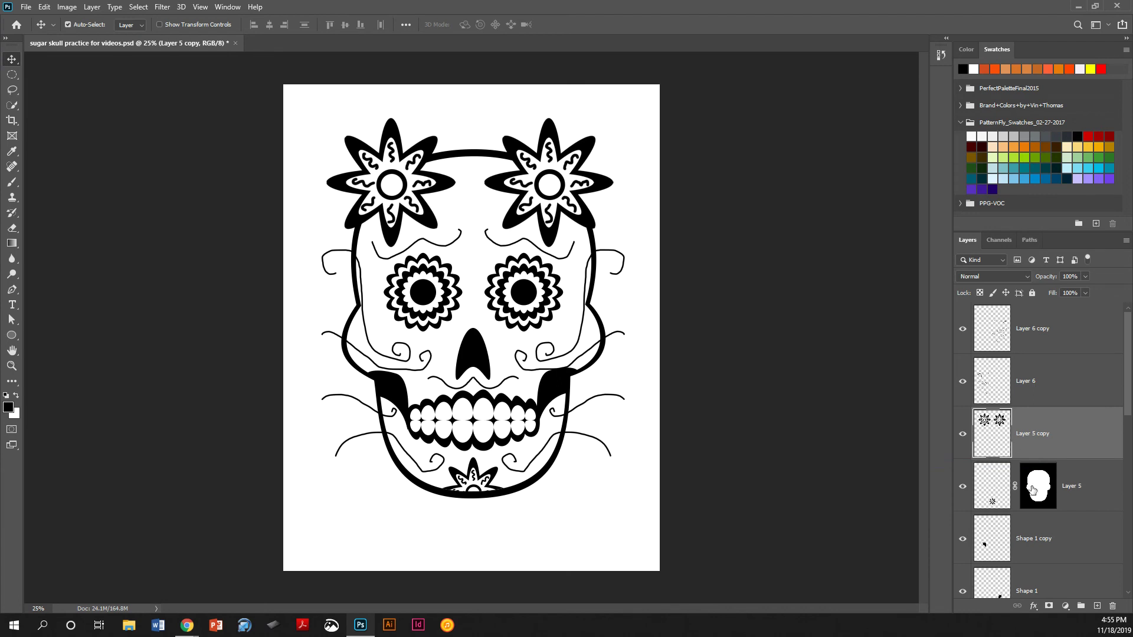
- Mask the merged head flowers to the skull interior, using the chin flower's layer mask as the selection
scroll(1037, 490, "down", 5)
scroll(1037, 491, "up", 5)
left_click(1038, 491, "ctrl")
left_click(1048, 606)
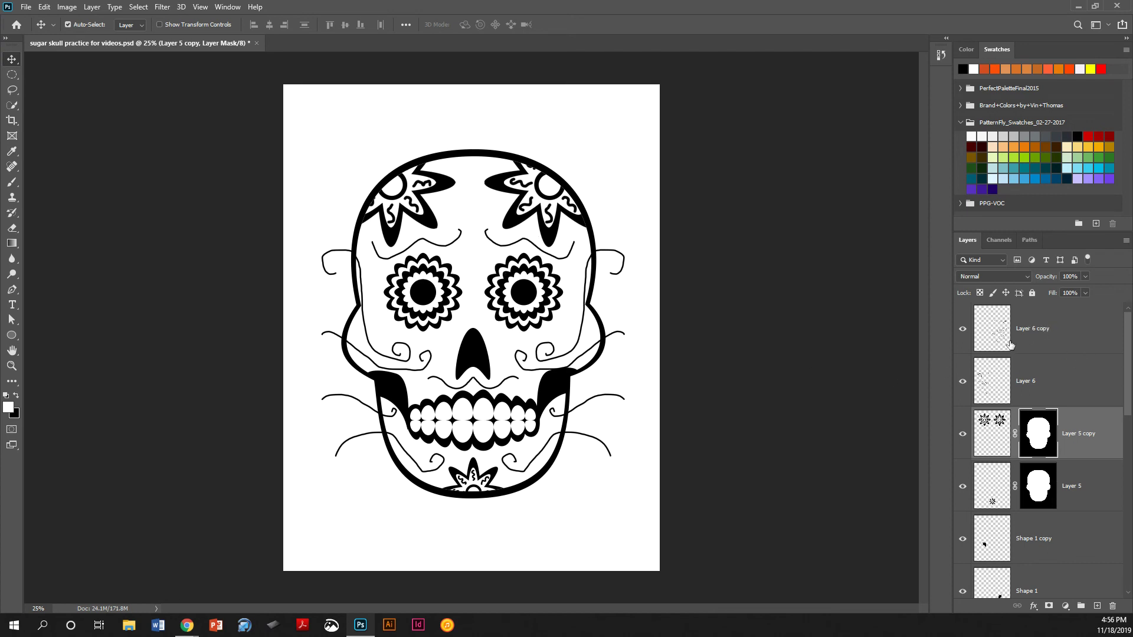
- Merge the two vine layers and mask the result to the skull interior with the selection from the head flowers' mask
right_click(1050, 326)
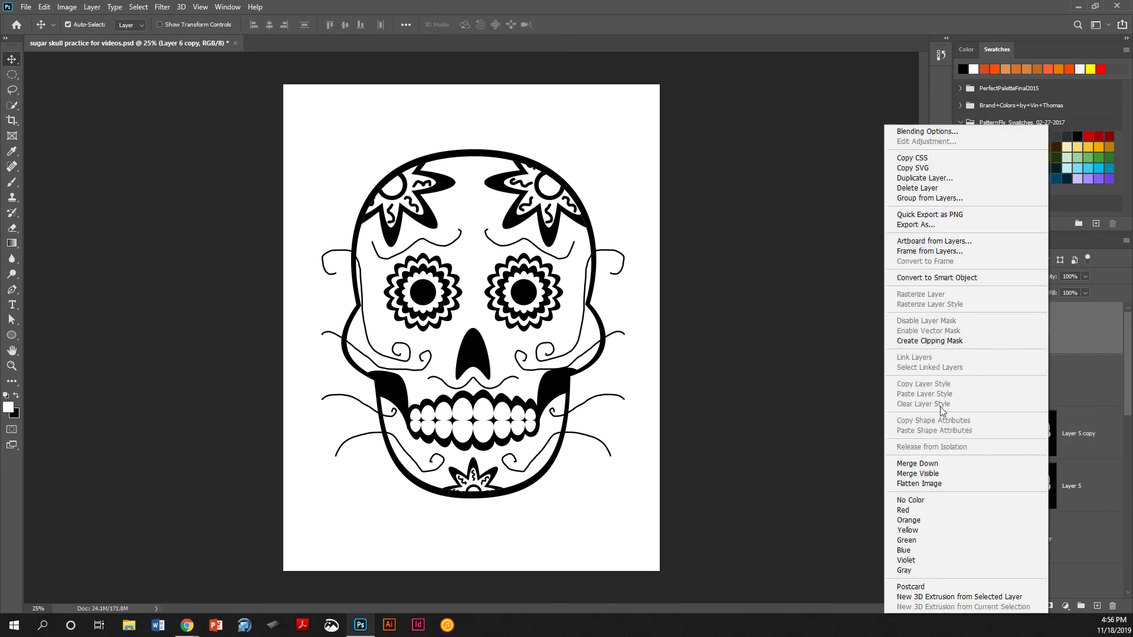
left_click(917, 463)
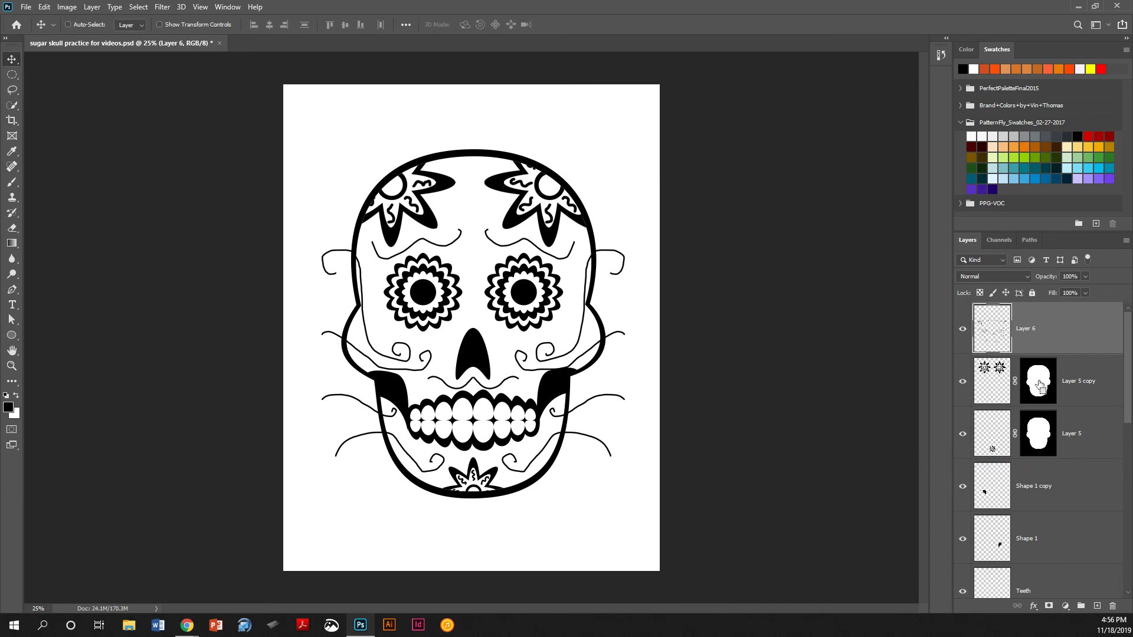
left_click(1040, 385, "ctrl")
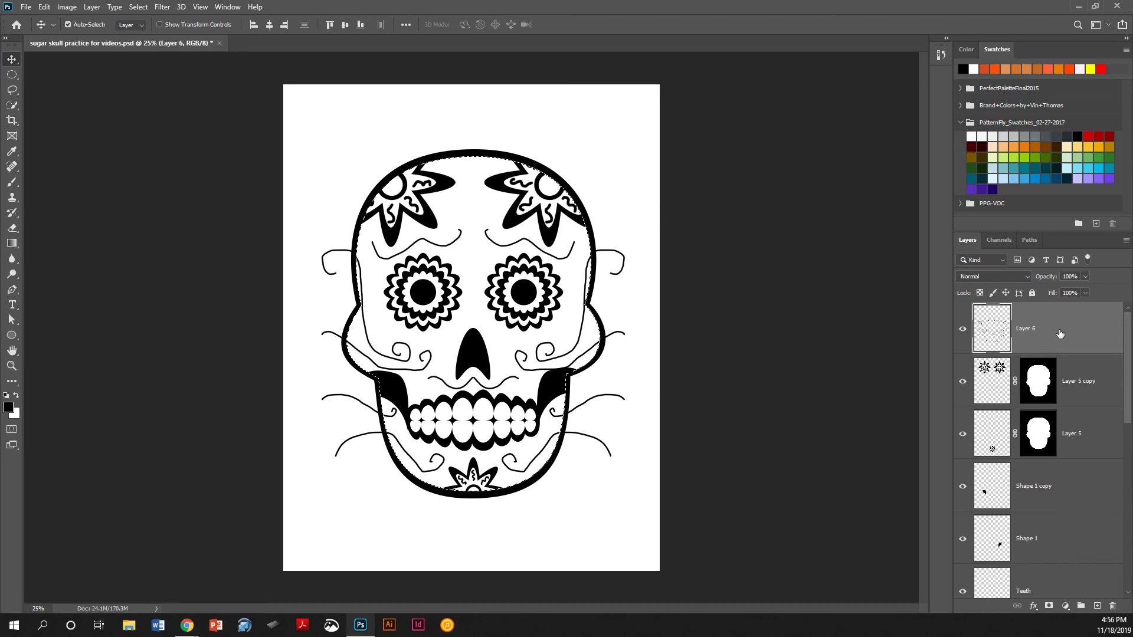
left_click(1049, 609)
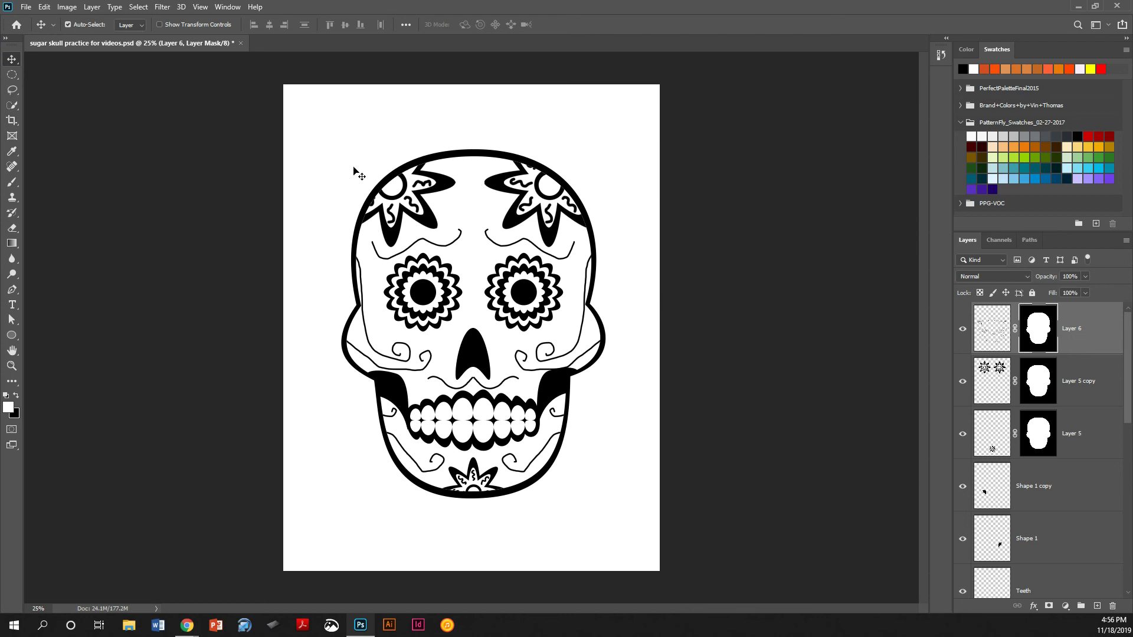
- Select the black nose shape's layer
left_click(472, 357)
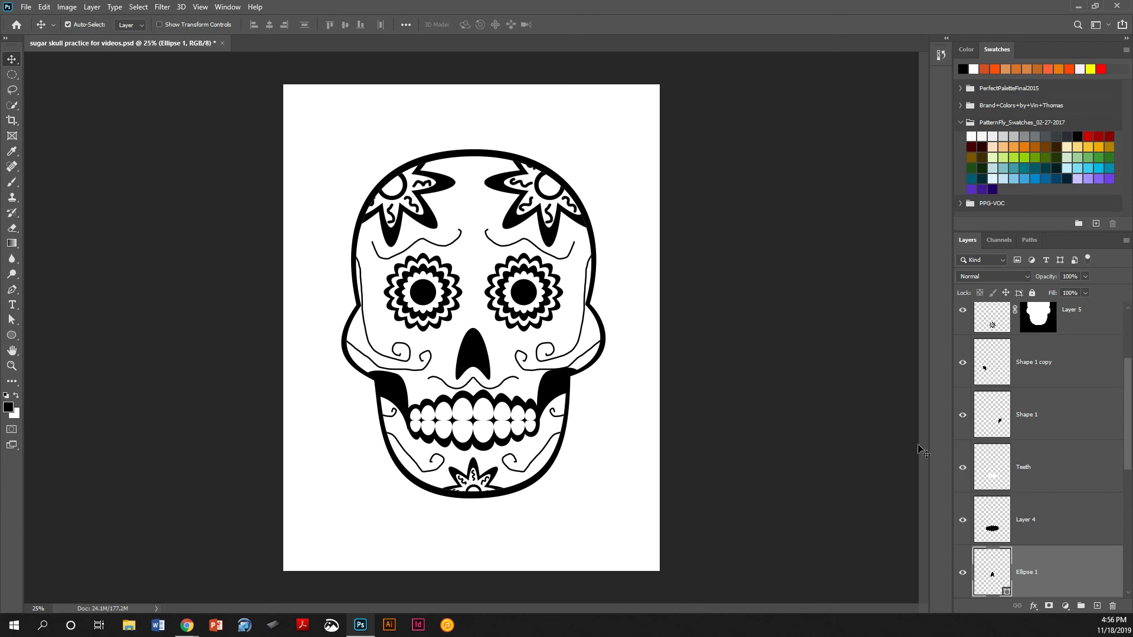
scroll(1038, 472, "down", 5)
scroll(1038, 472, "up", 5)
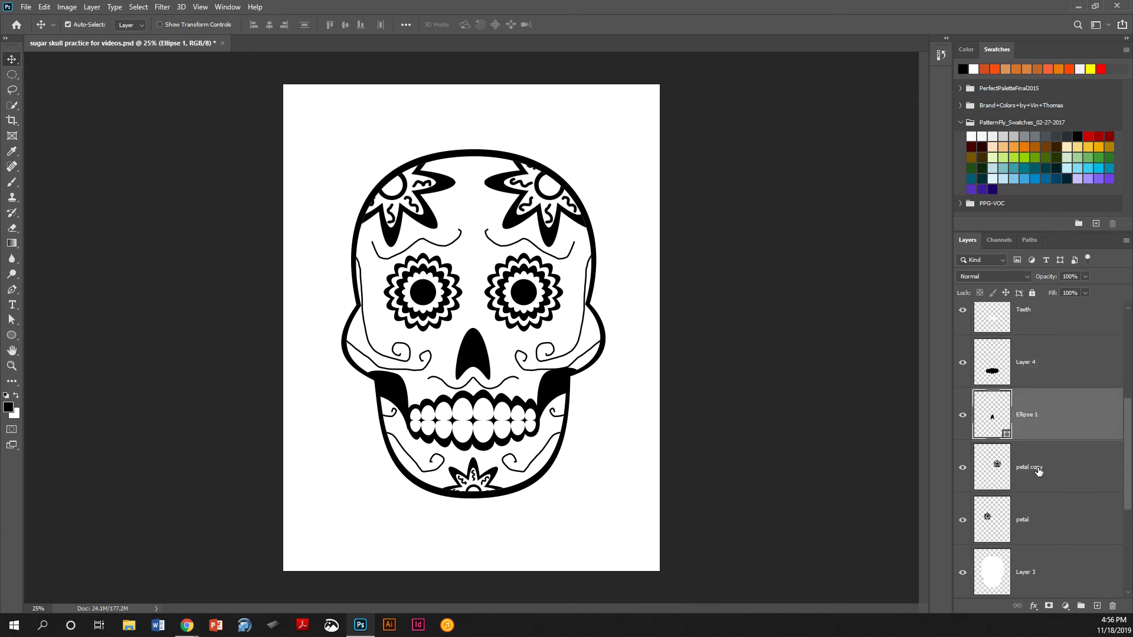